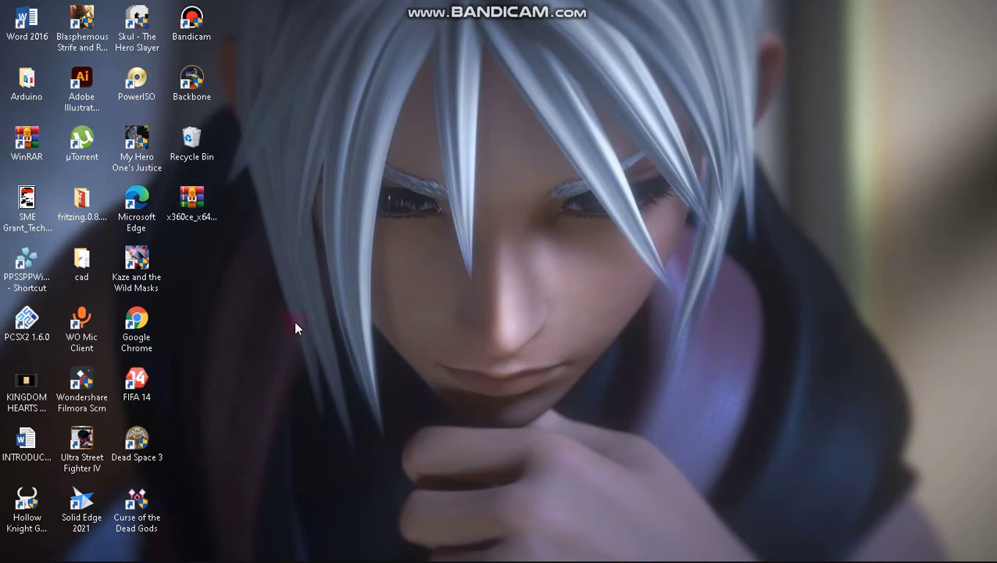
Open the game shortcut's file location and copy x360ce_x64.zip into the Curse of the Dead Gods folder.
{"action": "right_click", "coordinate": [137, 505]}
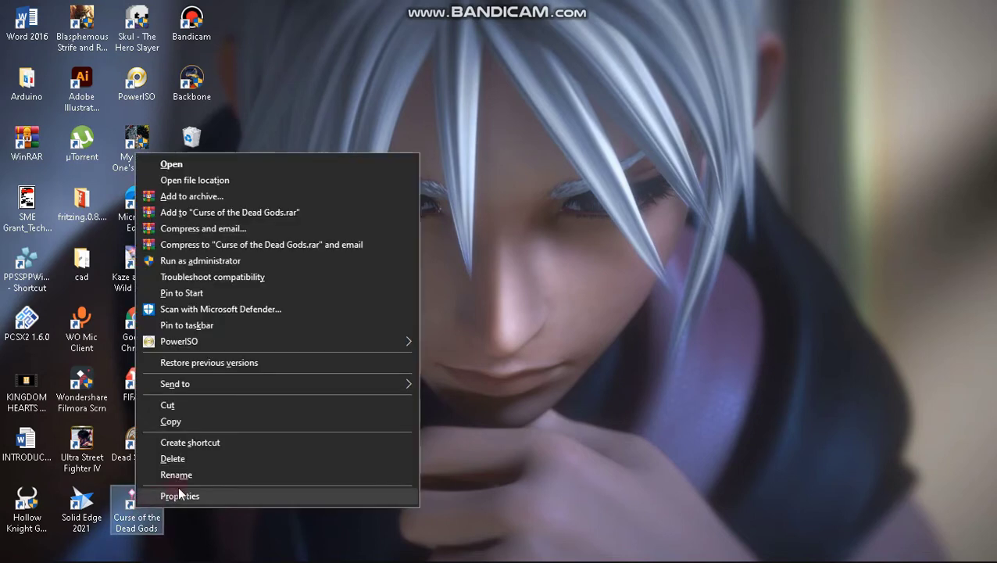
{"action": "left_click", "coordinate": [286, 180]}
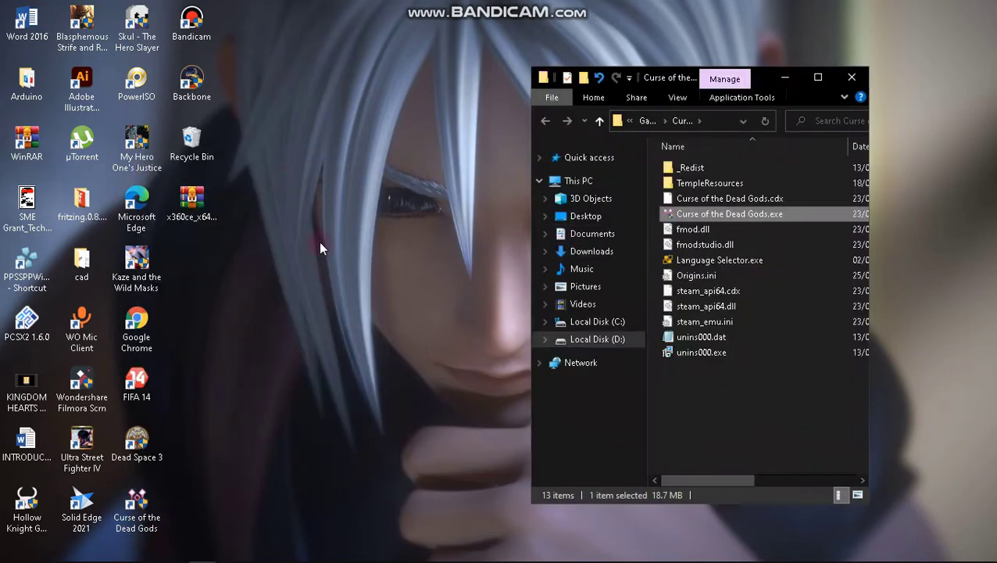
{"action": "left_click_drag", "start_coordinate": [202, 197], "coordinate": [727, 373]}
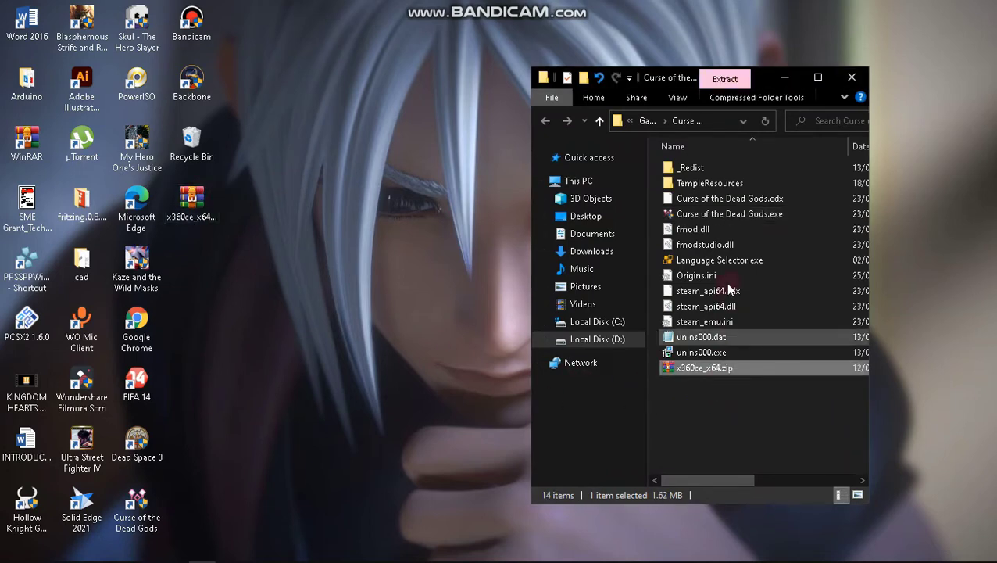
Extract x360ce_x64.zip in place and run x360ce_x64.exe as administrator.
{"action": "right_click", "coordinate": [725, 369]}
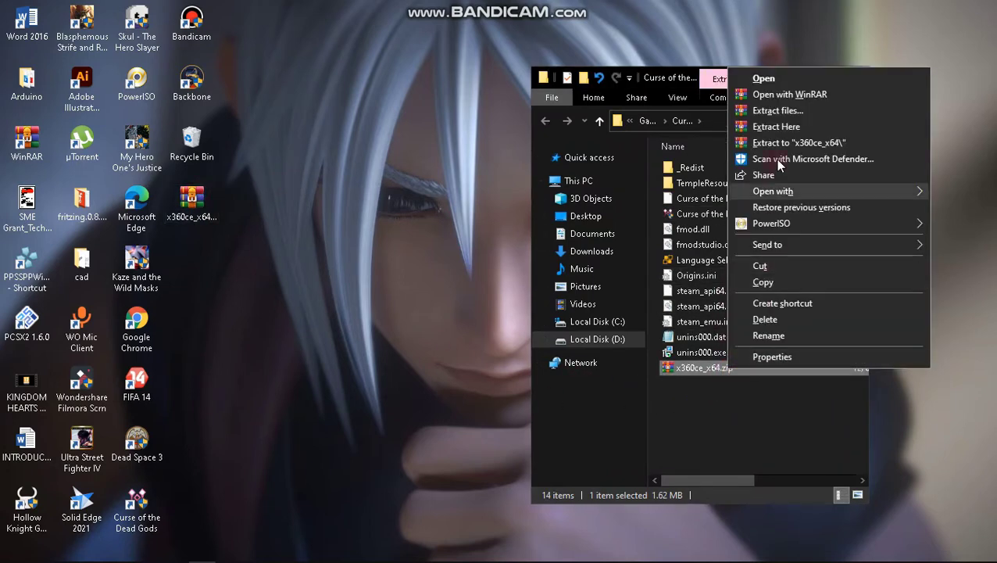
{"action": "left_click", "coordinate": [786, 130]}
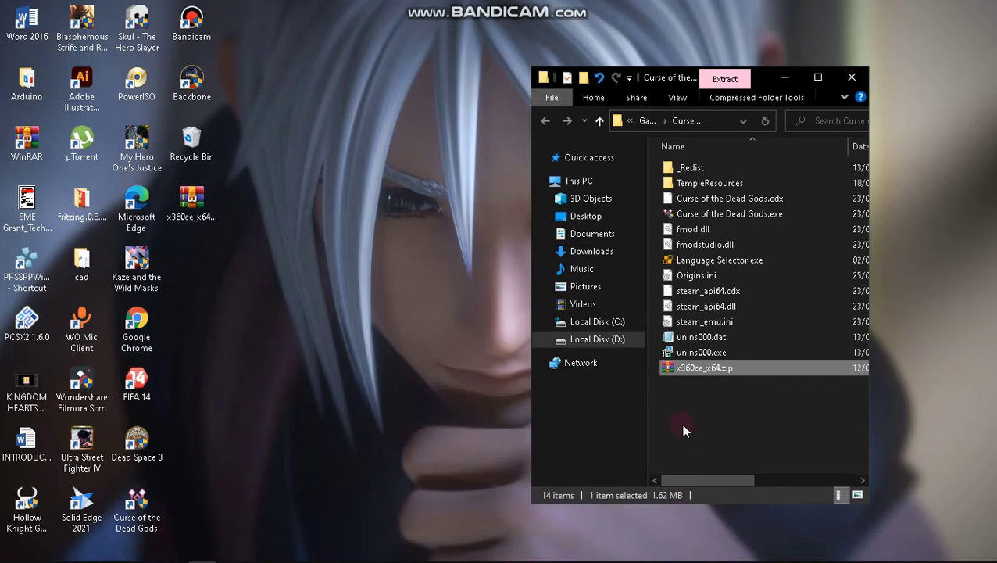
{"action": "left_click", "coordinate": [719, 369]}
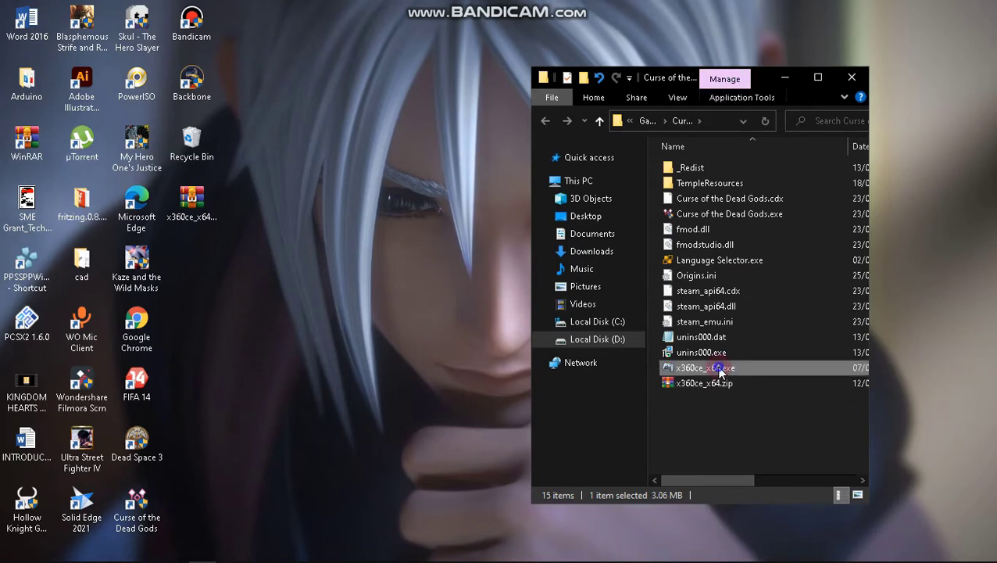
{"action": "right_click", "coordinate": [719, 370]}
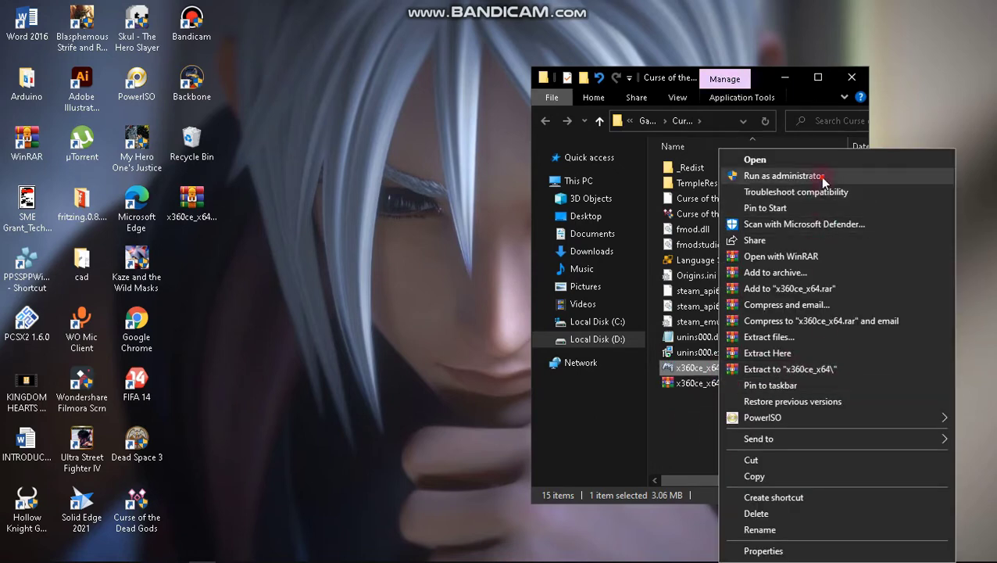
{"action": "left_click", "coordinate": [783, 176]}
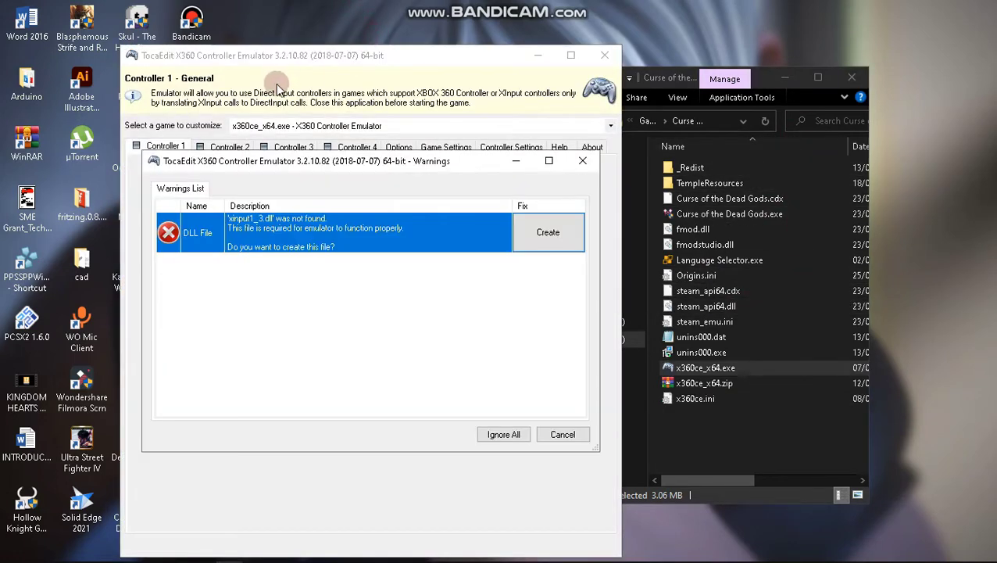
Create the missing xinput1_3.dll from the Warnings dialog.
{"action": "left_click", "coordinate": [554, 230]}
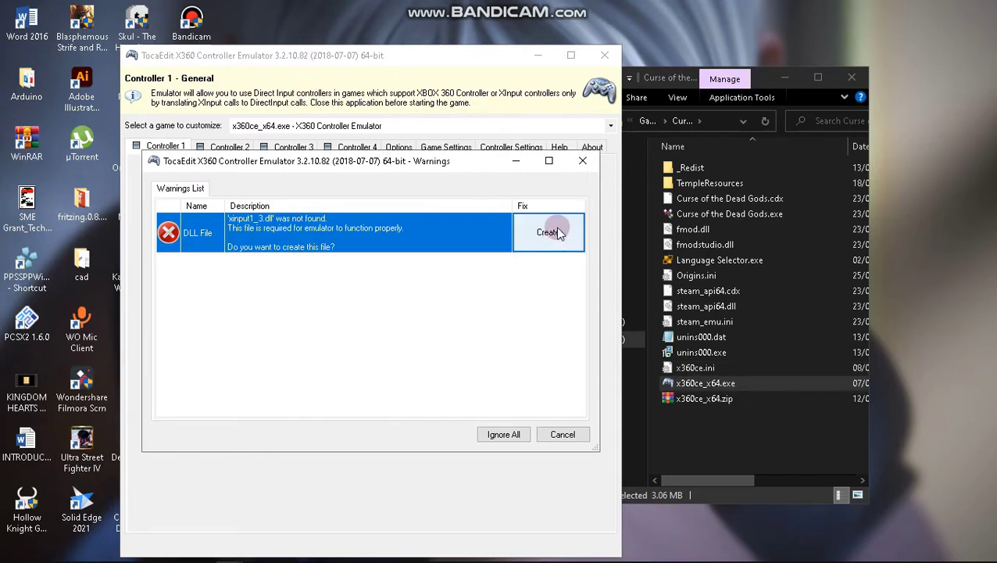
{"action": "left_click", "coordinate": [554, 234]}
{"action": "left_click", "coordinate": [554, 233]}
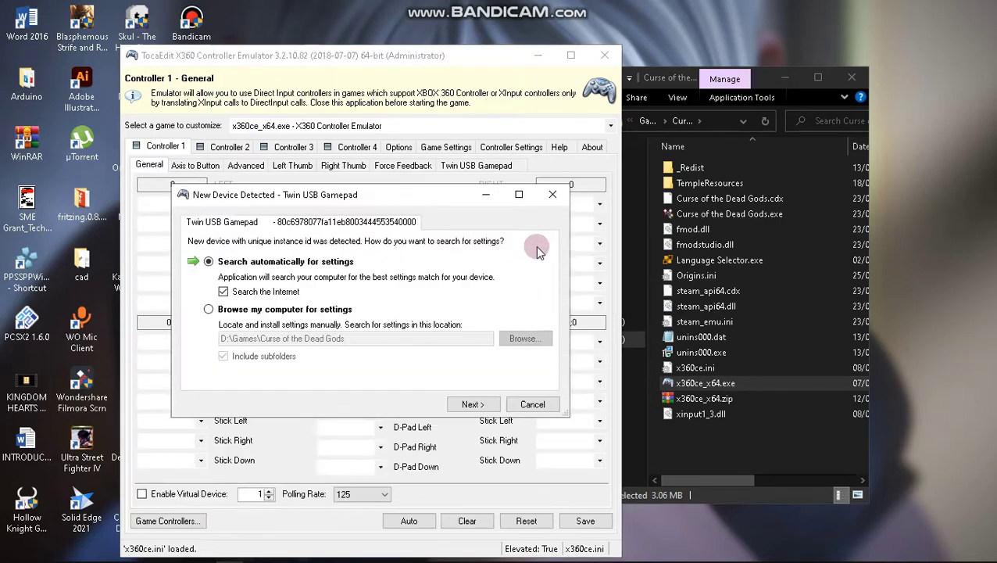
Finish the New Device Detected setup for the Twin USB Gamepad and dismiss the misconfigured-device error.
{"action": "left_click", "coordinate": [474, 405]}
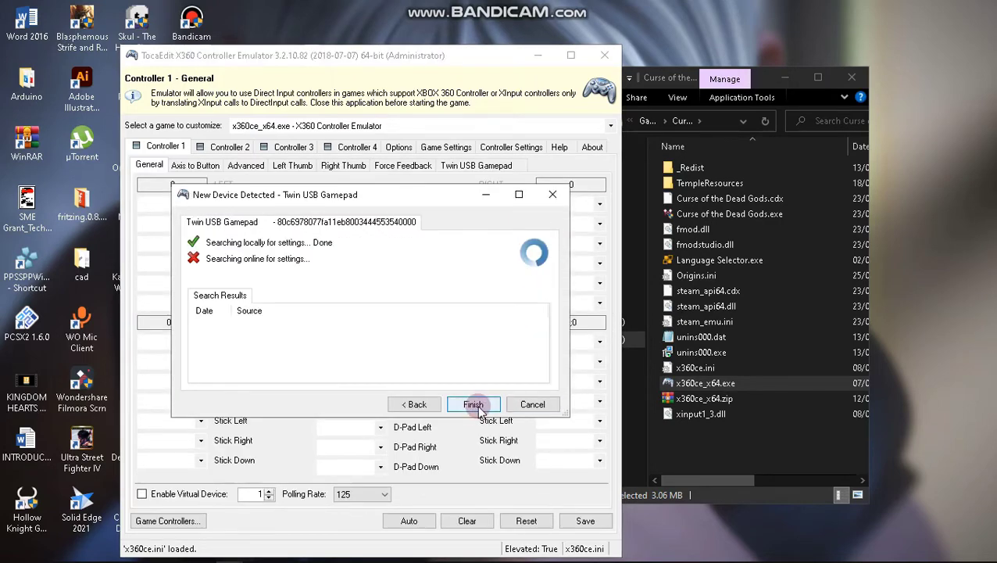
{"action": "left_click", "coordinate": [475, 405]}
{"action": "left_click", "coordinate": [475, 405]}
{"action": "left_click", "coordinate": [473, 404]}
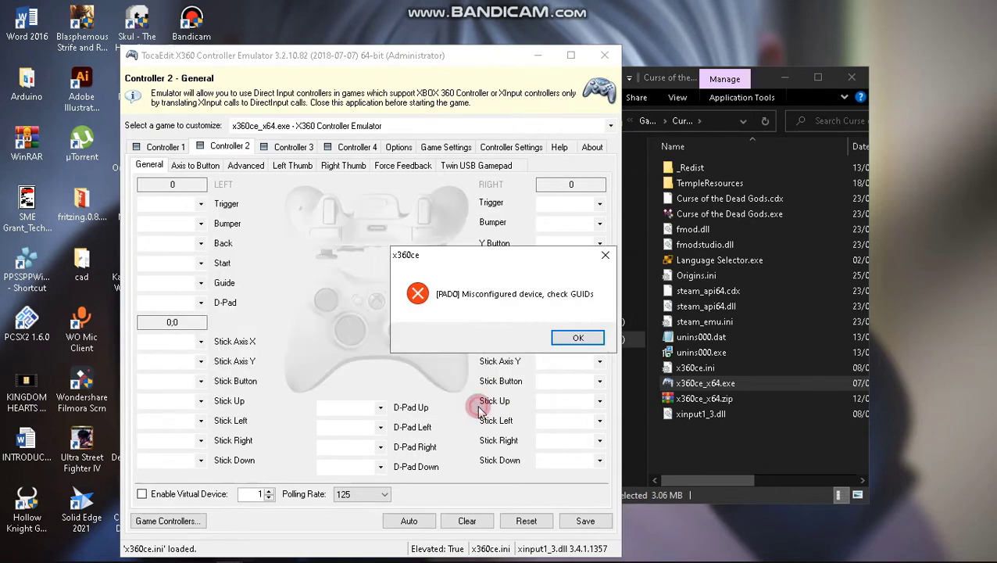
{"action": "left_click", "coordinate": [574, 335]}
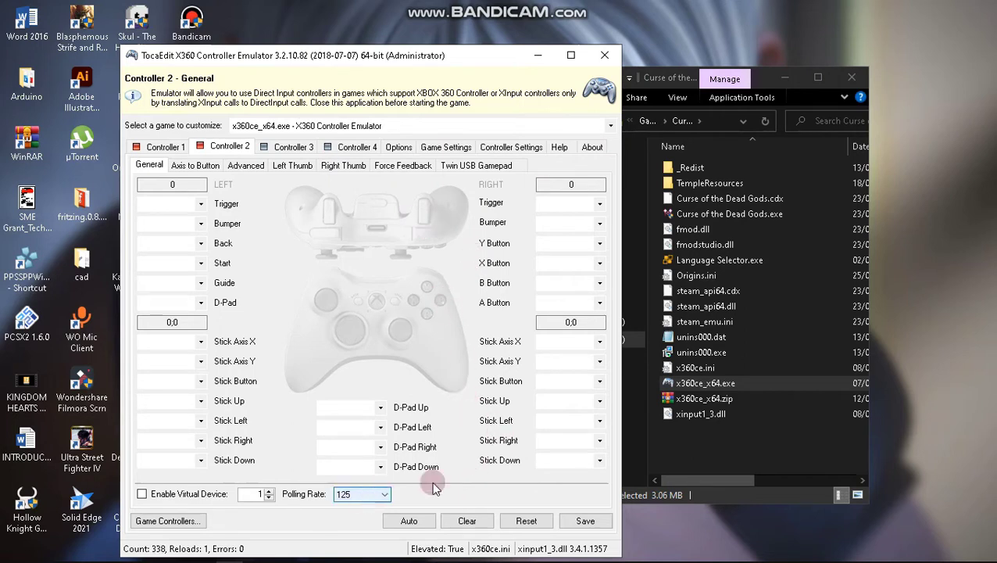
Auto-fill Controller 2's default mappings, then map the Y button to Button 1.
{"action": "left_click", "coordinate": [409, 521]}
{"action": "left_click", "coordinate": [400, 334]}
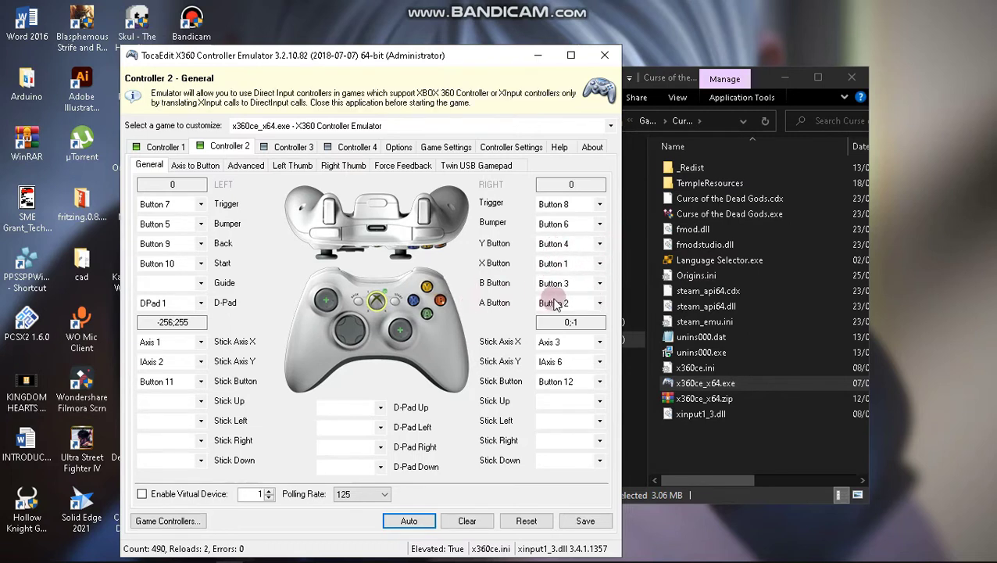
{"action": "left_click", "coordinate": [599, 253]}
{"action": "left_click", "coordinate": [599, 245]}
{"action": "mouse_move", "coordinate": [596, 284]}
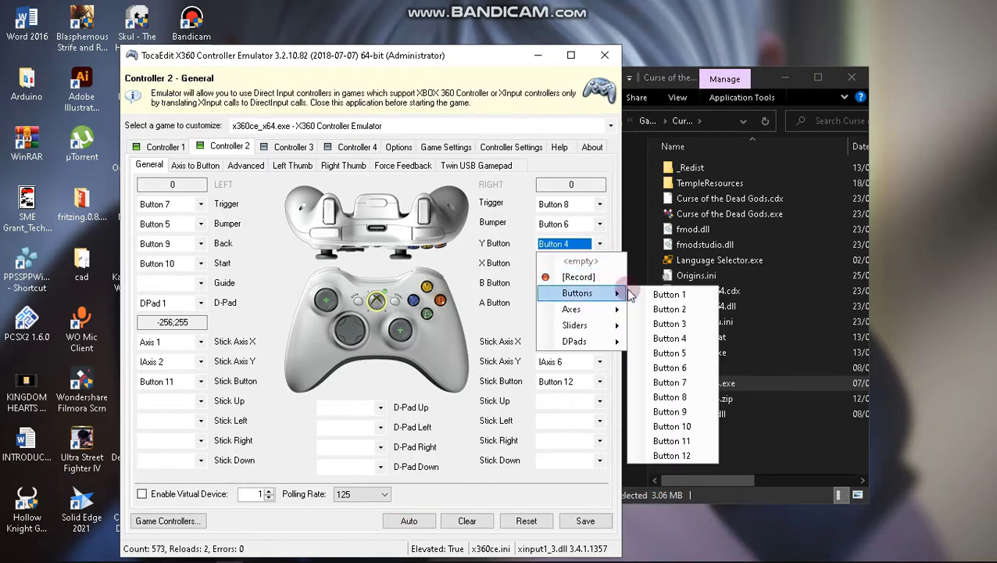
{"action": "left_click", "coordinate": [648, 291]}
Map the X, B and A buttons to Buttons 4, 2 and 3.
{"action": "left_click", "coordinate": [600, 263]}
{"action": "left_click", "coordinate": [597, 263]}
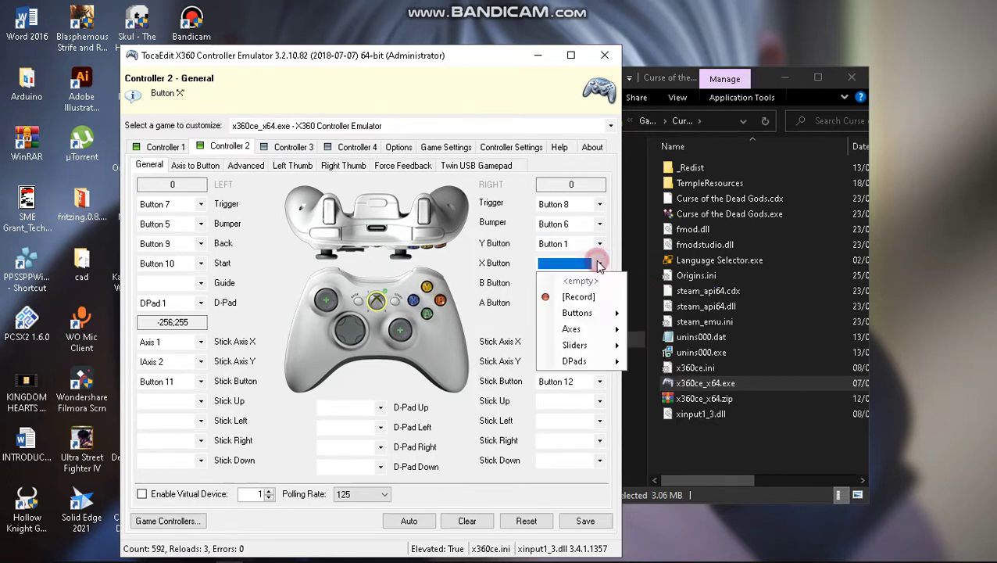
{"action": "mouse_move", "coordinate": [599, 323]}
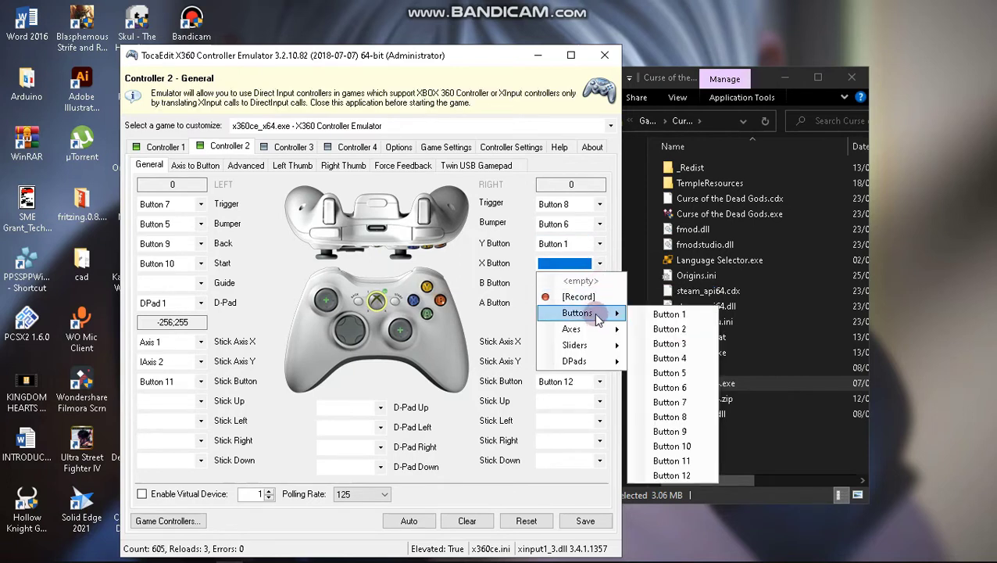
{"action": "left_click", "coordinate": [661, 358]}
{"action": "left_click", "coordinate": [599, 285]}
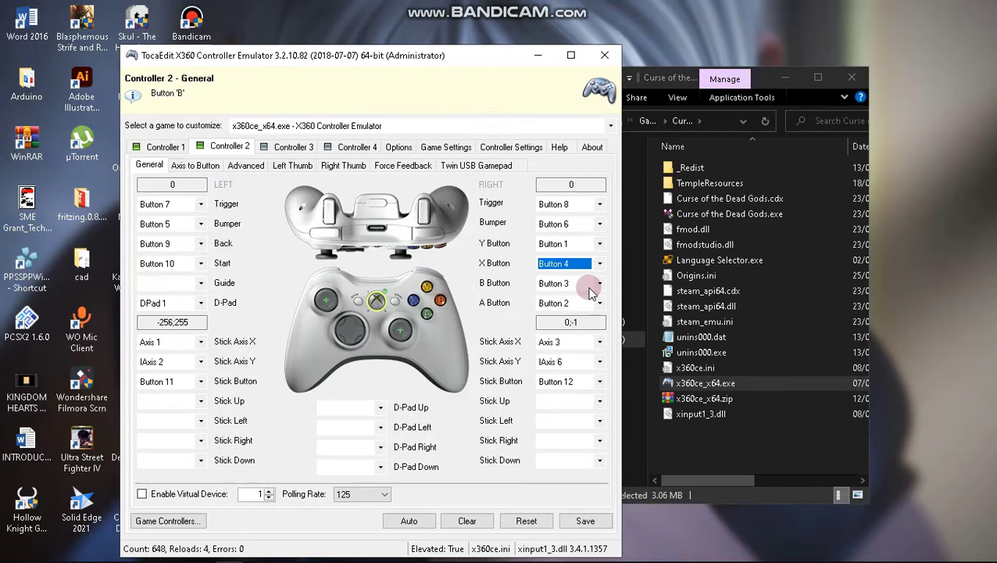
{"action": "left_click", "coordinate": [599, 287]}
{"action": "mouse_move", "coordinate": [617, 332]}
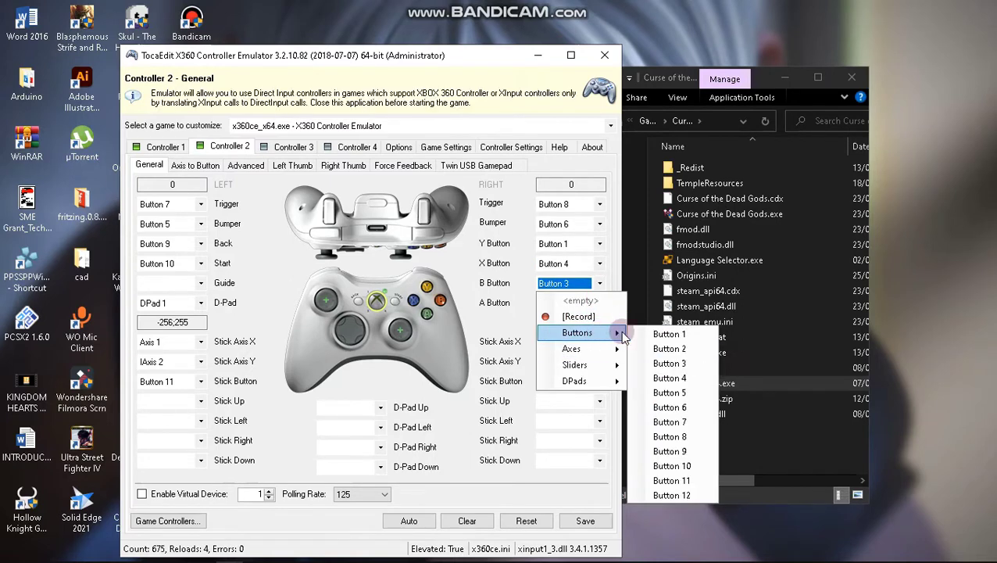
{"action": "left_click", "coordinate": [658, 344]}
{"action": "left_click", "coordinate": [600, 302]}
{"action": "left_click", "coordinate": [599, 303]}
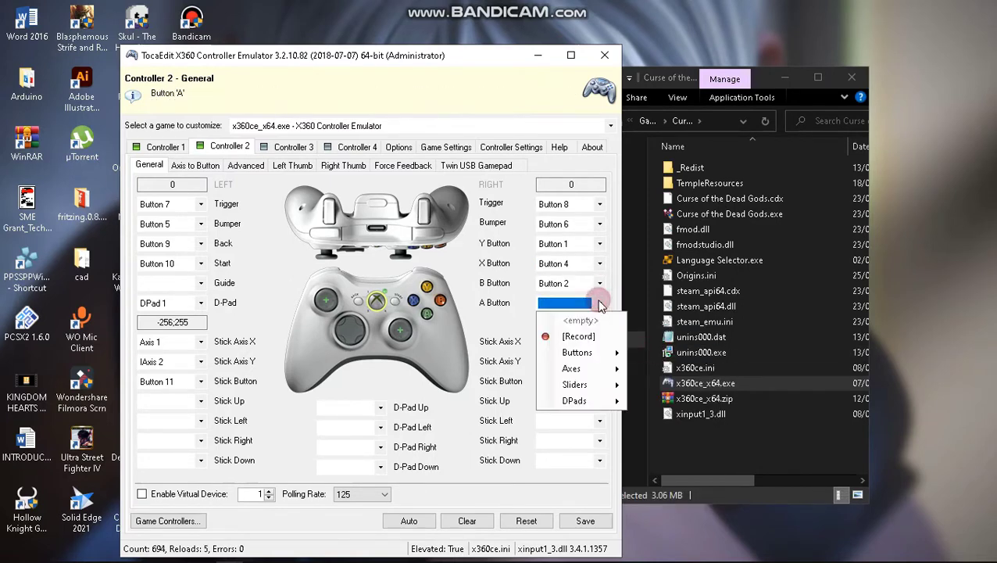
{"action": "mouse_move", "coordinate": [594, 352]}
{"action": "left_click", "coordinate": [664, 383]}
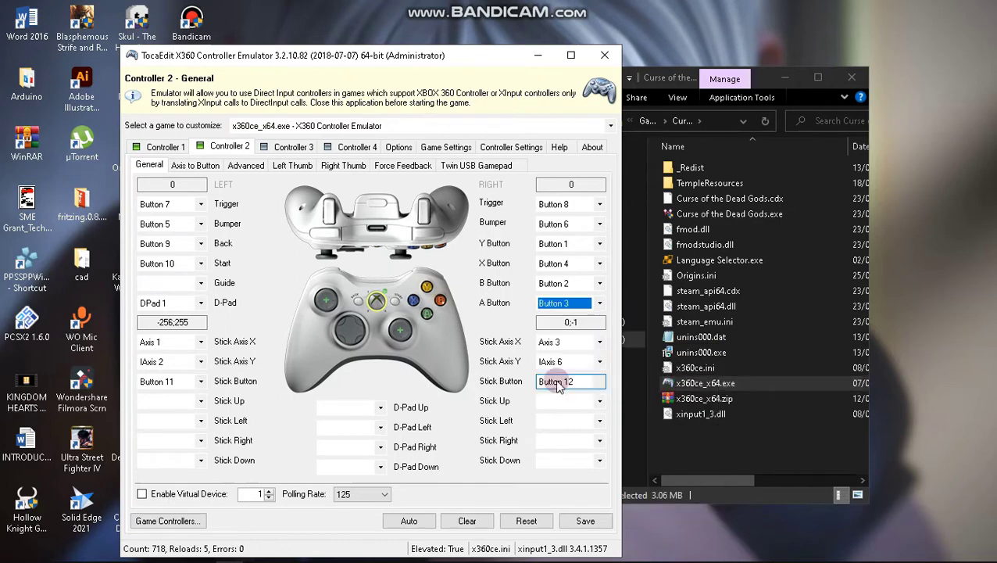
Map right stick X to Axis 6 and right stick Y to inverted IAxis 3.
{"action": "left_click", "coordinate": [599, 342]}
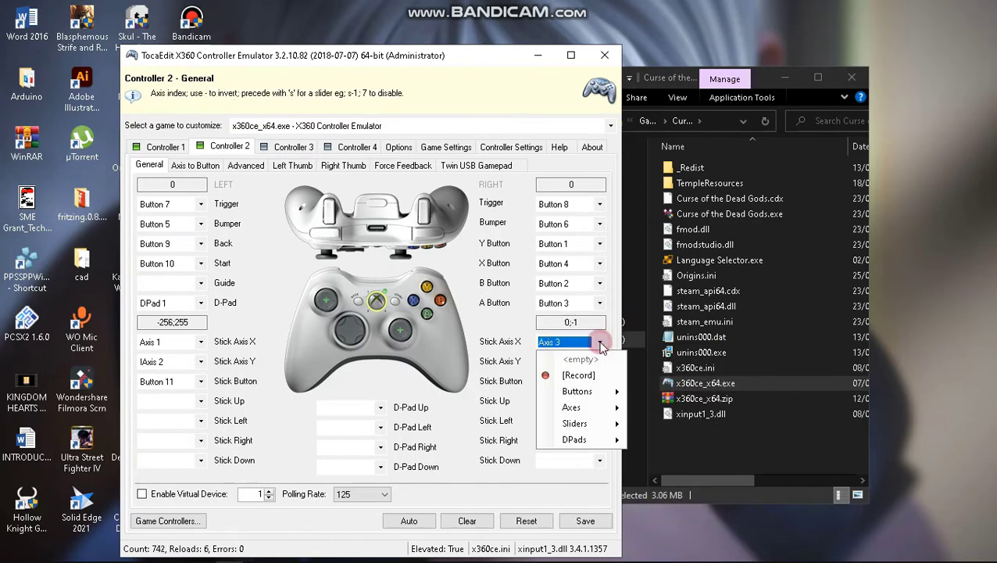
{"action": "mouse_move", "coordinate": [602, 417]}
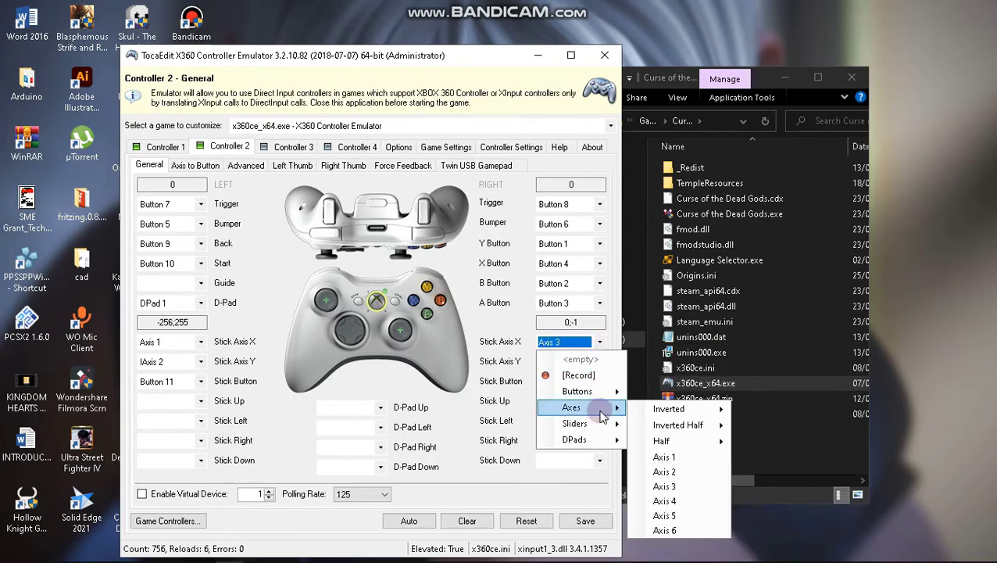
{"action": "left_click", "coordinate": [664, 530]}
{"action": "left_click", "coordinate": [599, 361]}
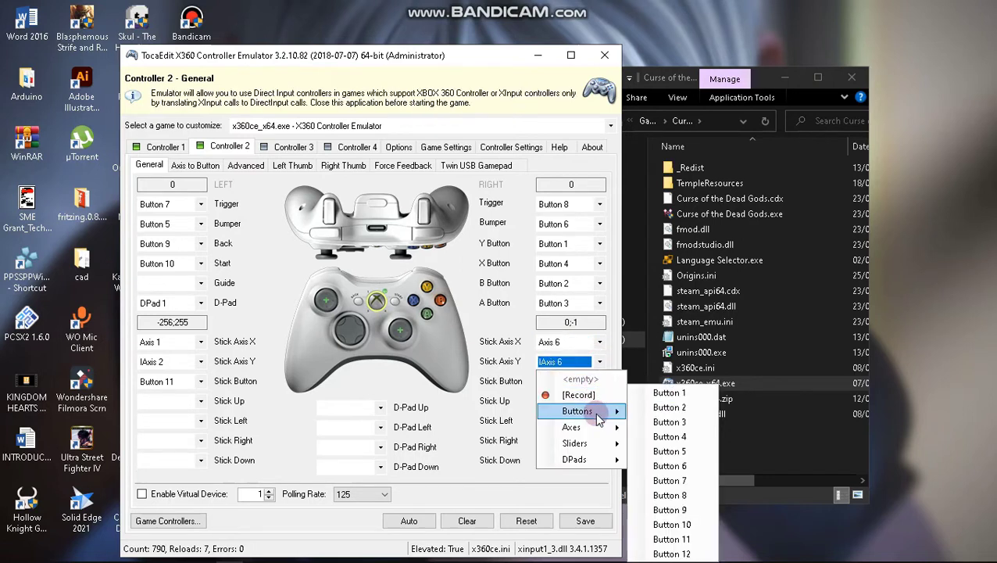
{"action": "mouse_move", "coordinate": [594, 427]}
{"action": "mouse_move", "coordinate": [711, 429]}
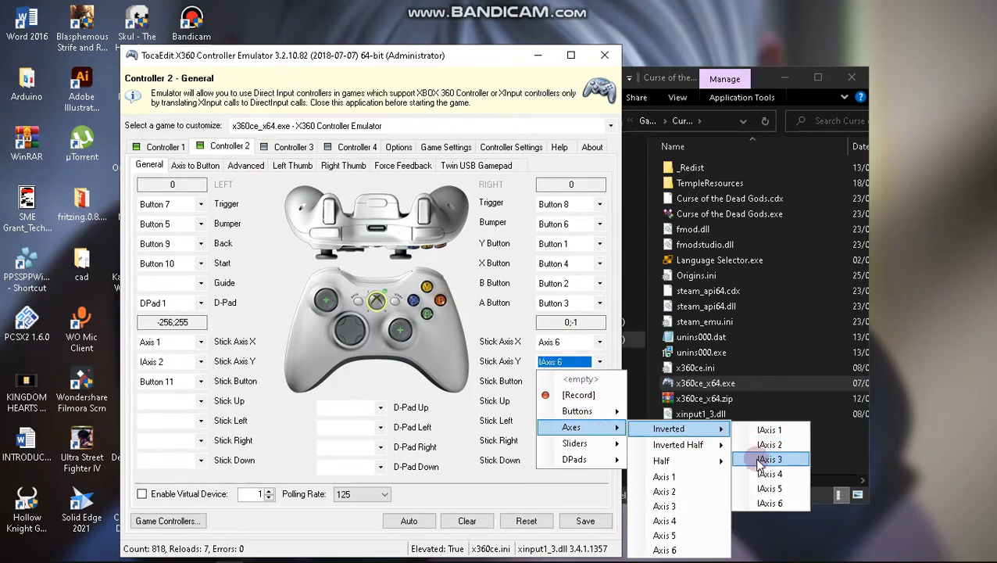
{"action": "left_click", "coordinate": [756, 474]}
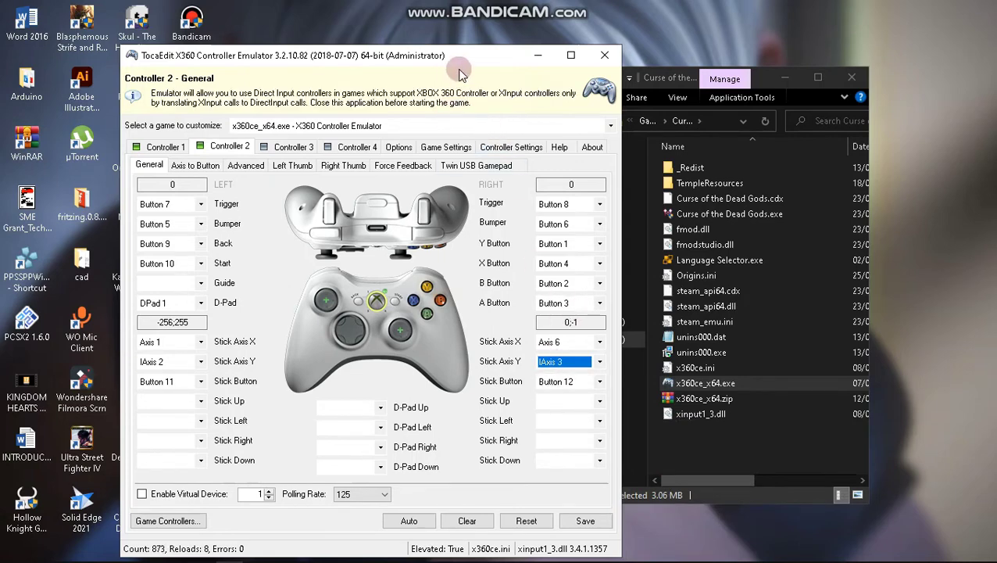
In the game settings, toggle the 64-bit v9.1 XInput file option and synchronize settings.
{"action": "left_click", "coordinate": [445, 148]}
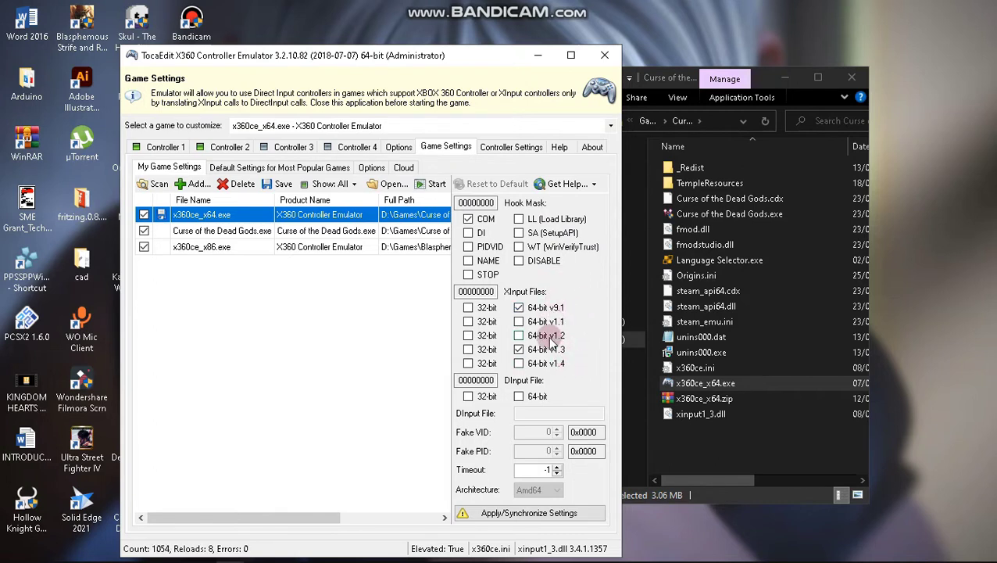
{"action": "left_click", "coordinate": [519, 307]}
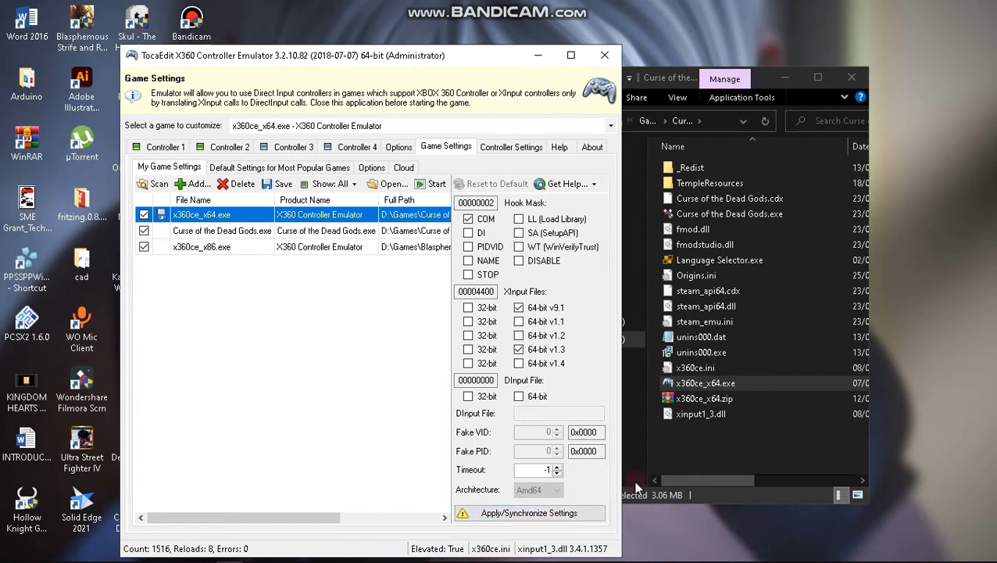
{"action": "left_click", "coordinate": [551, 514]}
{"action": "left_click", "coordinate": [407, 346]}
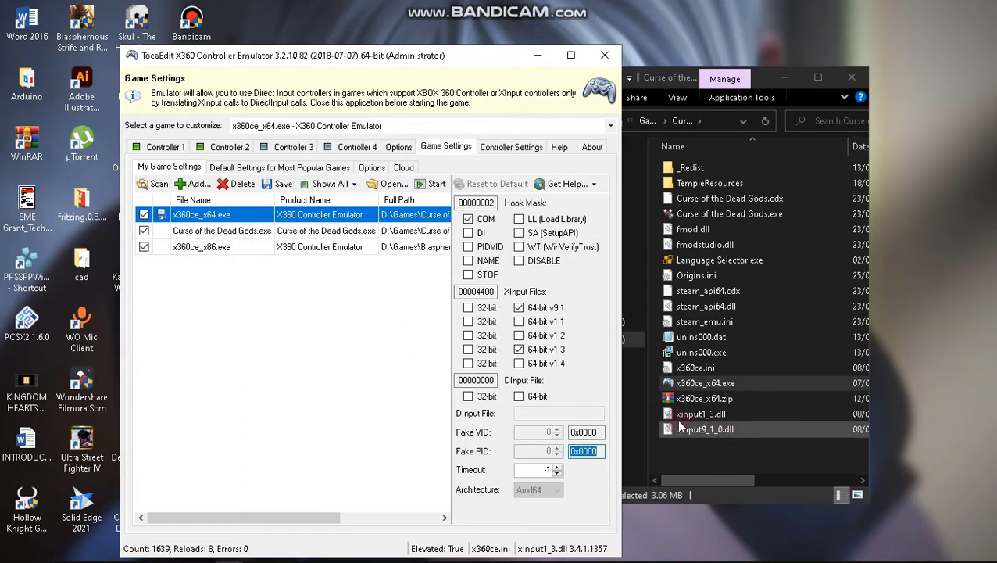
{"action": "left_click", "coordinate": [567, 313]}
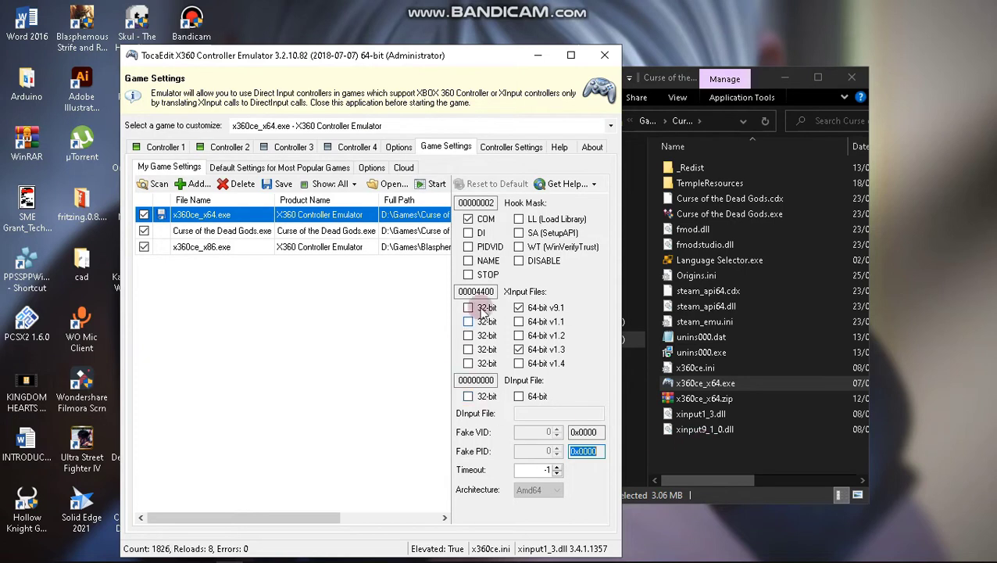
Review the Controller 2 mappings, save them, and close x360ce.
{"action": "left_click", "coordinate": [165, 147]}
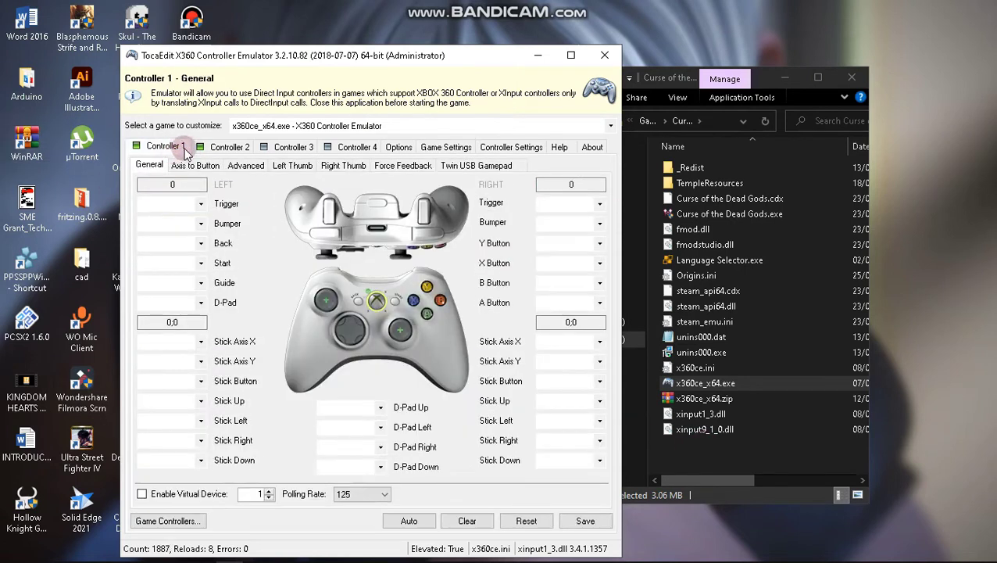
{"action": "left_click", "coordinate": [228, 149]}
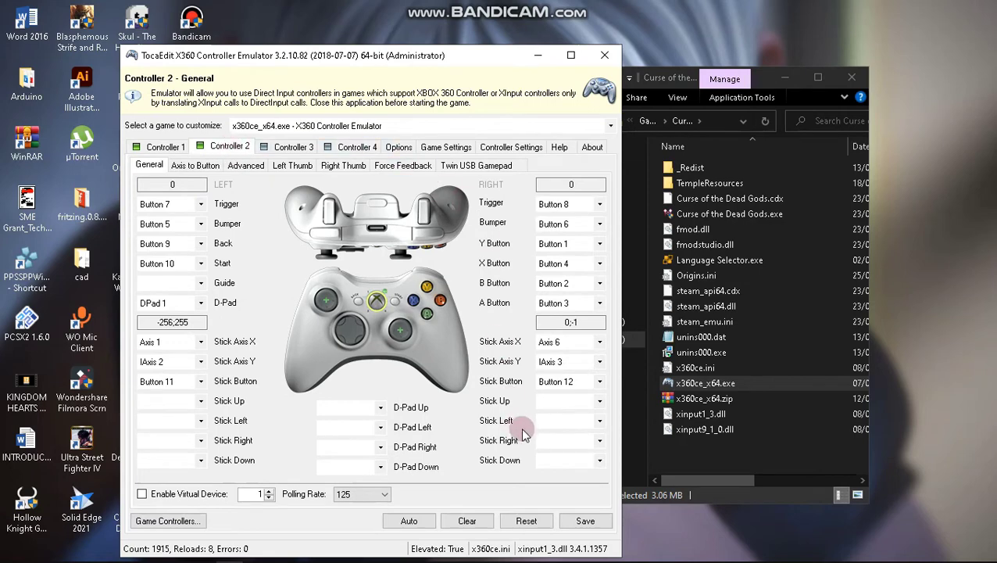
{"action": "left_click", "coordinate": [592, 520]}
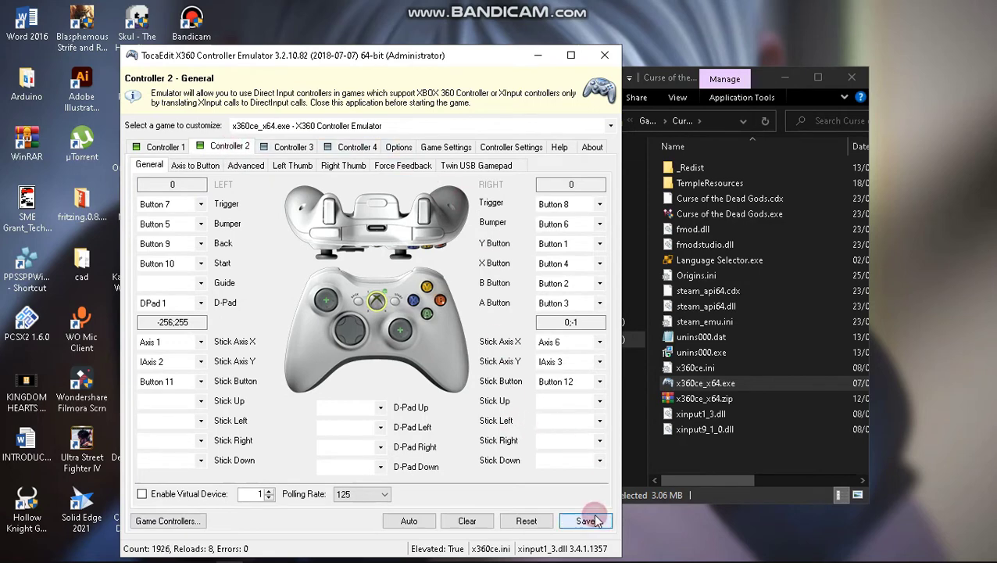
{"action": "left_click", "coordinate": [604, 56]}
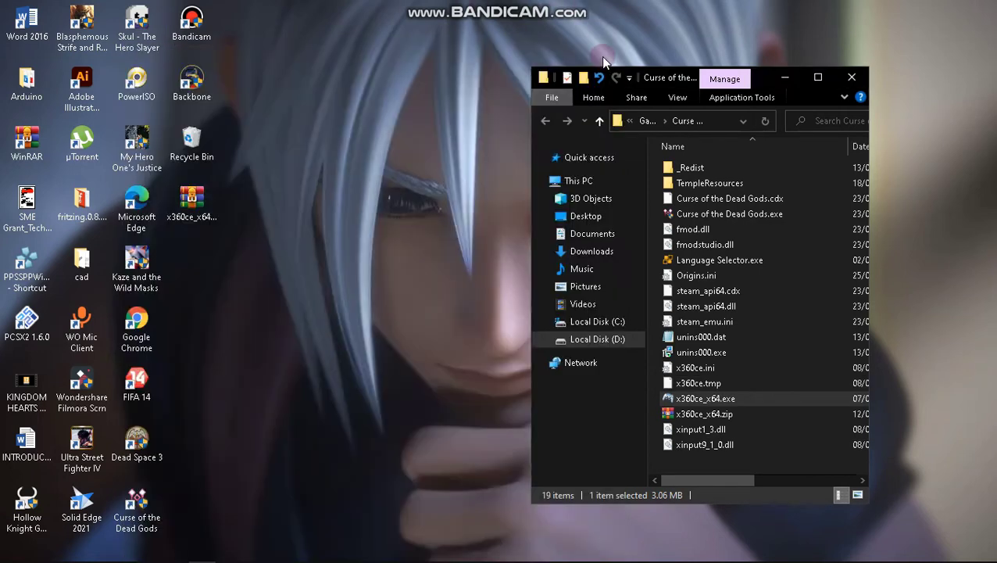
Delete x360ce_x64.zip and xinput1_3.dll from the game folder.
{"action": "left_click", "coordinate": [697, 401]}
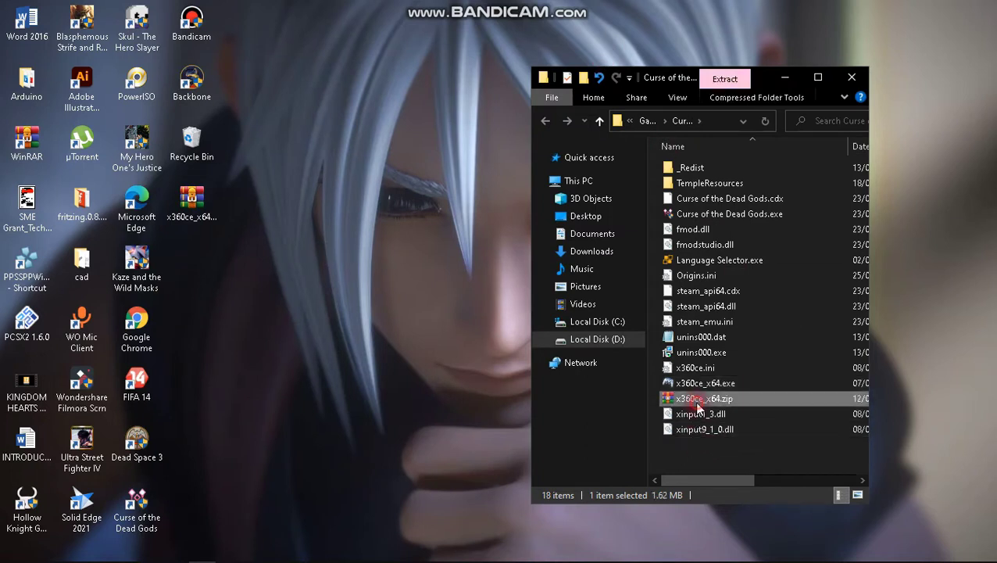
{"action": "right_click", "coordinate": [697, 406]}
{"action": "left_click", "coordinate": [744, 352]}
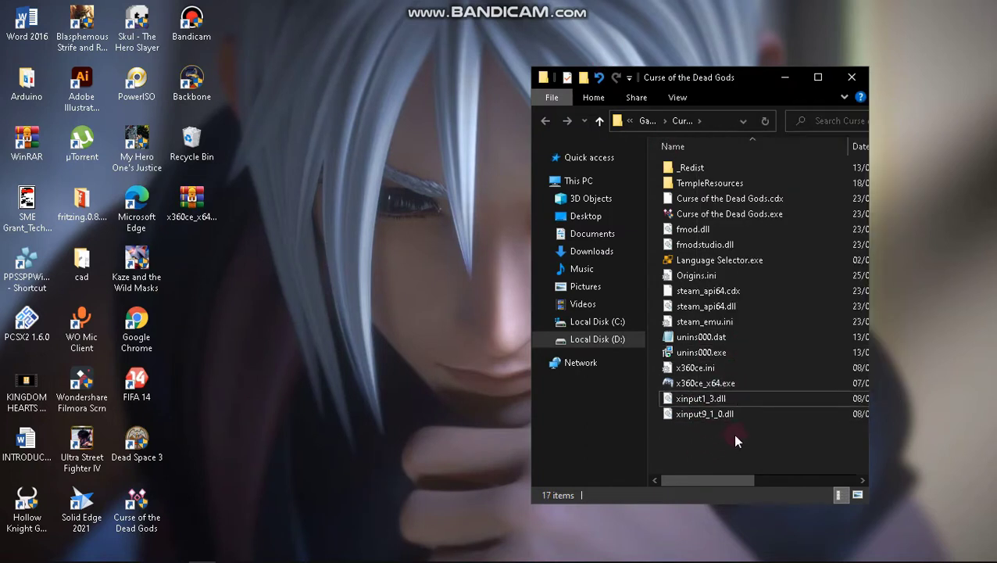
{"action": "left_click", "coordinate": [716, 400]}
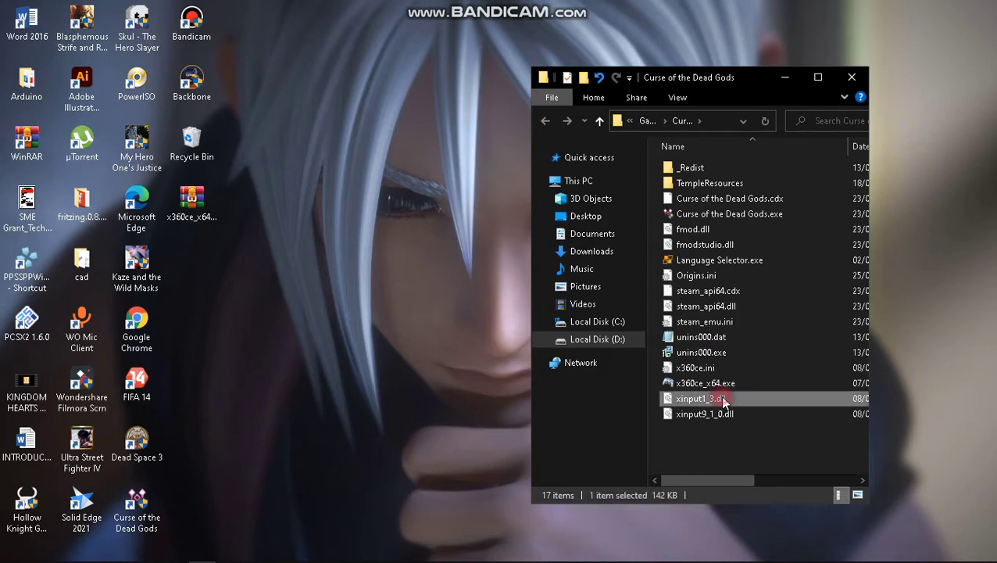
{"action": "right_click", "coordinate": [719, 395]}
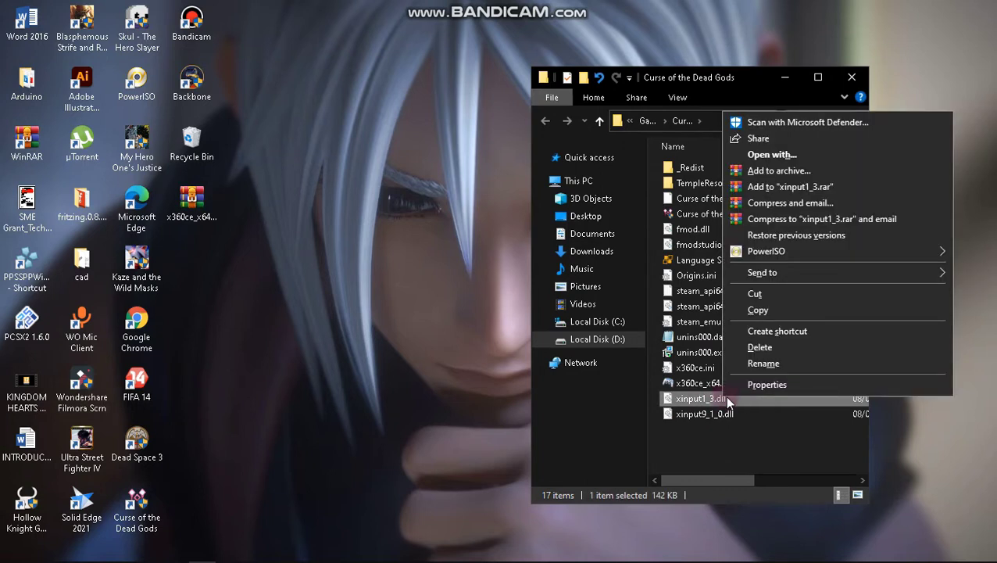
{"action": "left_click", "coordinate": [764, 346]}
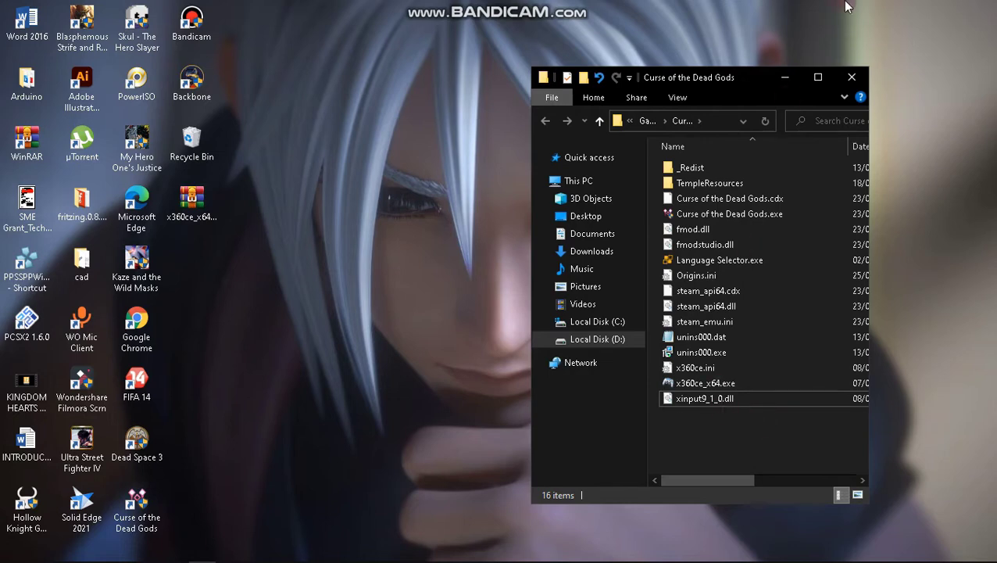
Close the game folder window and refresh the desktop.
{"action": "left_click", "coordinate": [852, 77]}
{"action": "right_click", "coordinate": [555, 105]}
{"action": "left_click", "coordinate": [615, 147]}
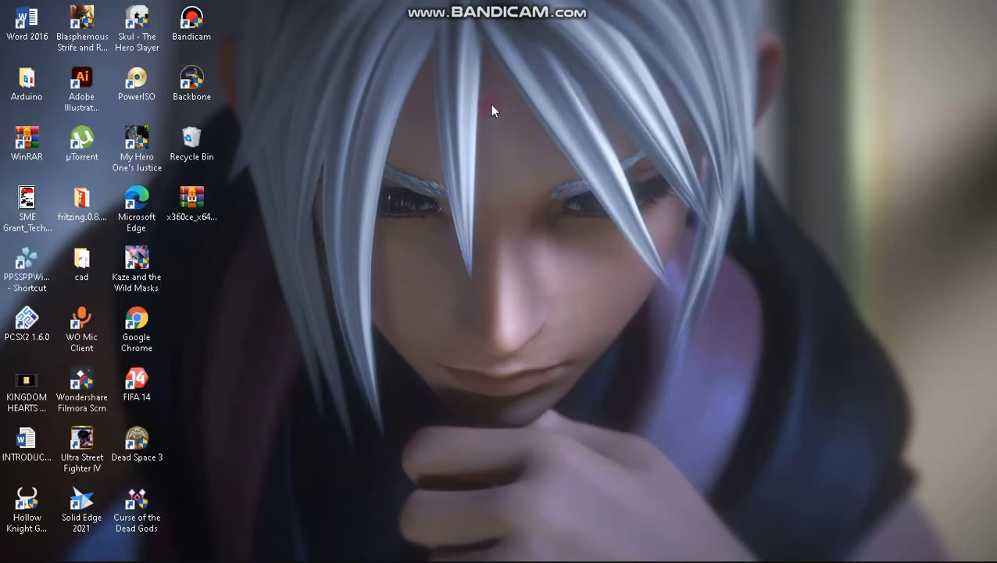
Refresh the desktop again and launch Curse of the Dead Gods from its desktop shortcut.
{"action": "right_click", "coordinate": [528, 104]}
{"action": "left_click", "coordinate": [591, 147]}
{"action": "left_click", "coordinate": [513, 295]}
{"action": "double_click", "coordinate": [149, 512]}
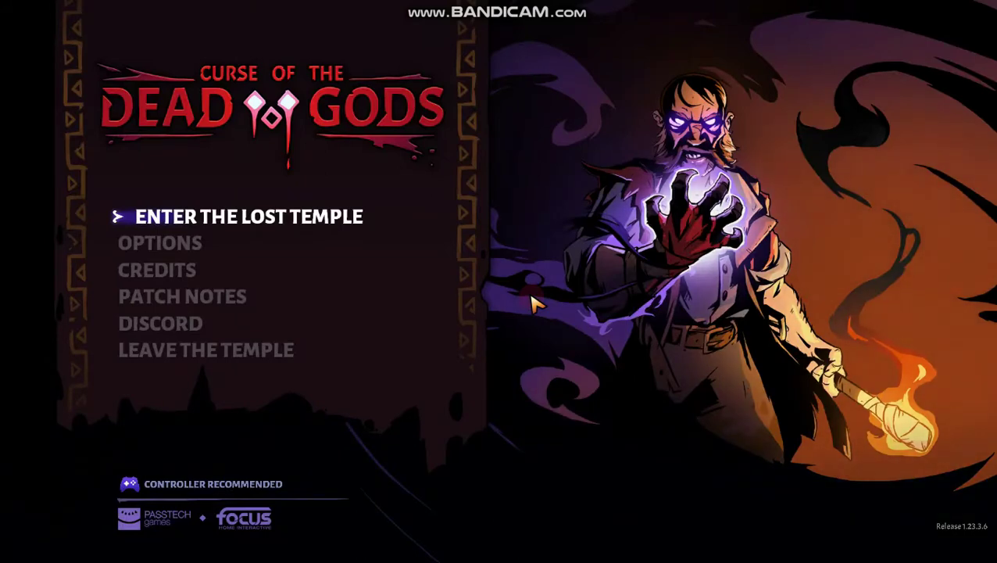
Select ENTER THE LOST TEMPLE on the main menu and load the Slot 1 save.
{"action": "key", "text": "Down"}
{"action": "key", "text": "Down"}
{"action": "key", "text": "Up"}
{"action": "key", "text": "Up"}
{"action": "key", "text": "Down"}
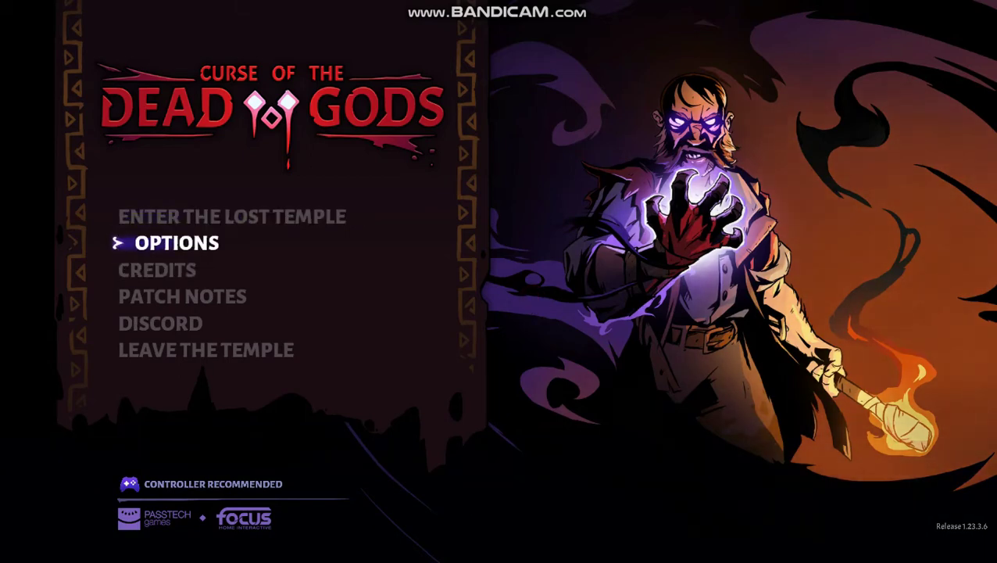
{"action": "key", "text": "Down"}
{"action": "key", "text": "Up"}
{"action": "key", "text": "Up"}
{"action": "key", "text": "Return"}
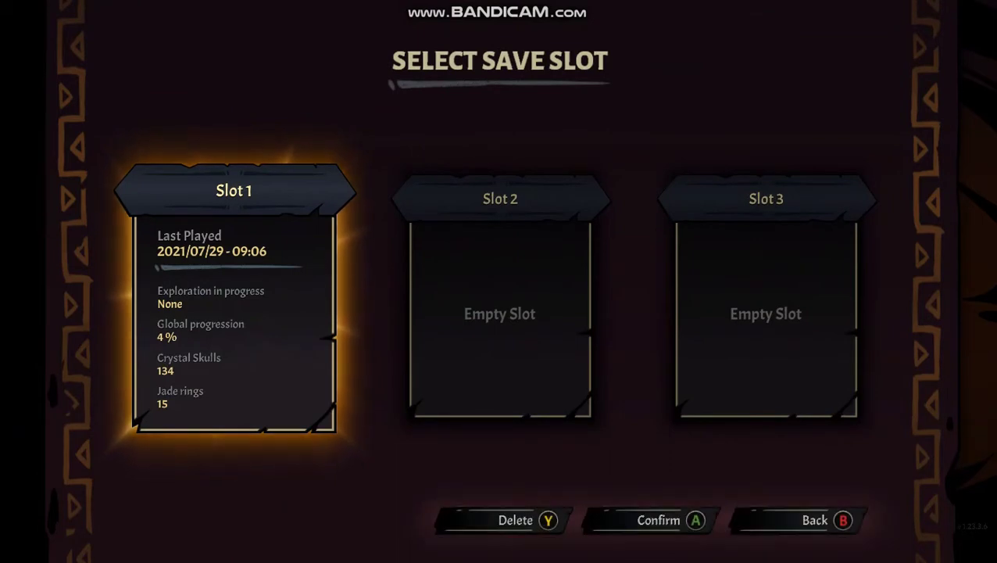
{"action": "key", "text": "Return"}
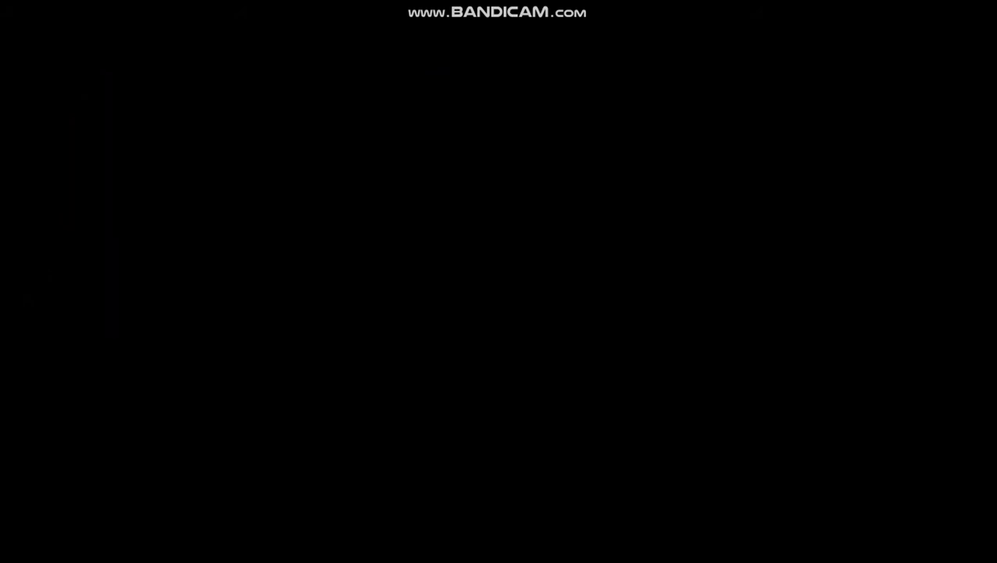
Walk to the weapon pedestal and take the Stone Hammer and Braided Whip.
{"action": "key", "text": "w"}
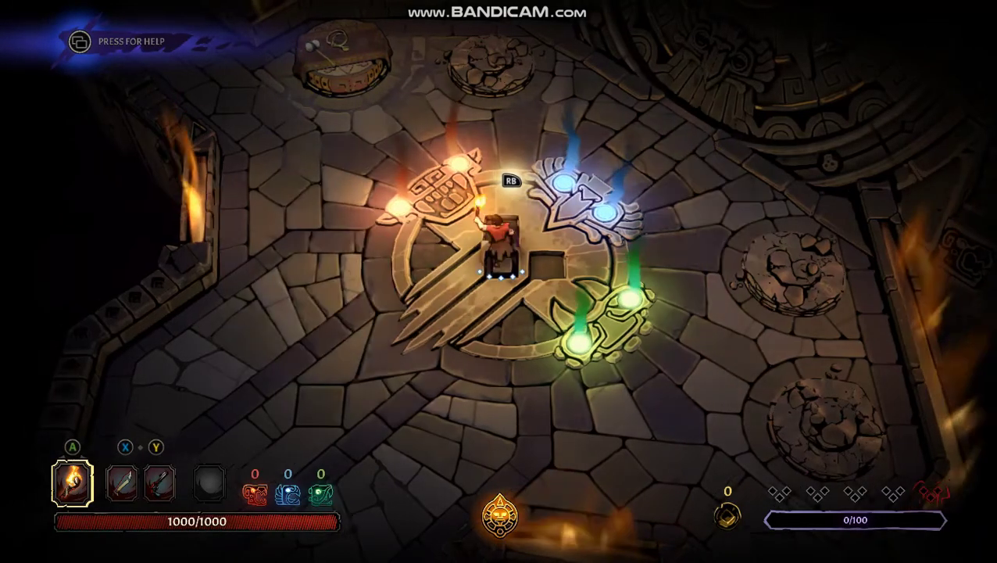
{"action": "key", "text": "s"}
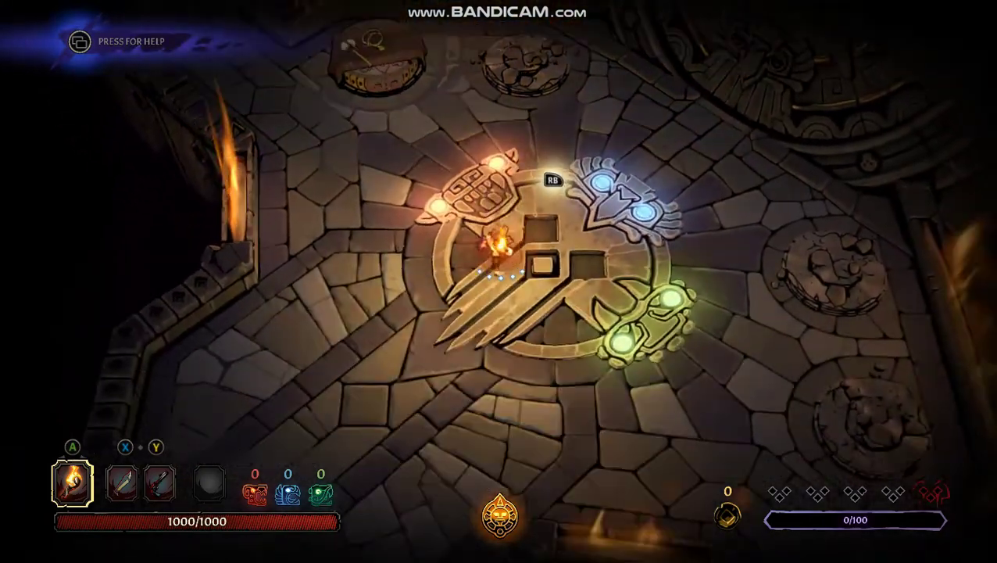
{"action": "key", "text": "w"}
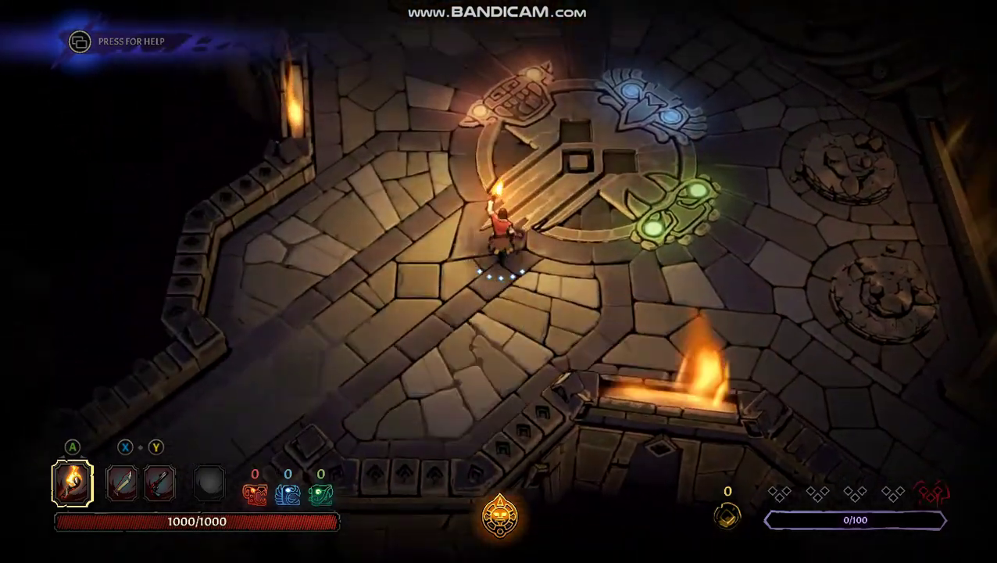
{"action": "key", "text": "w"}
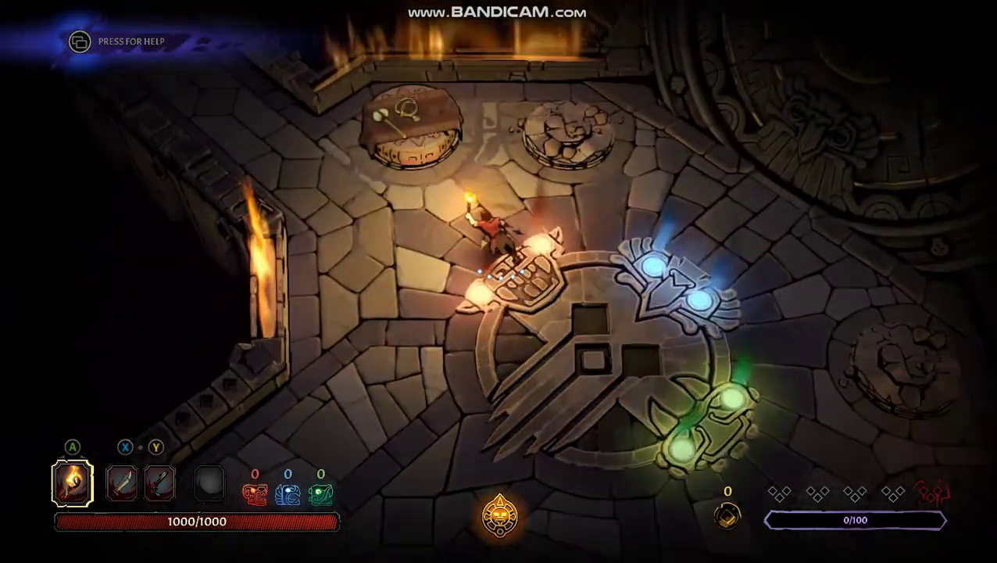
{"action": "key", "text": "e"}
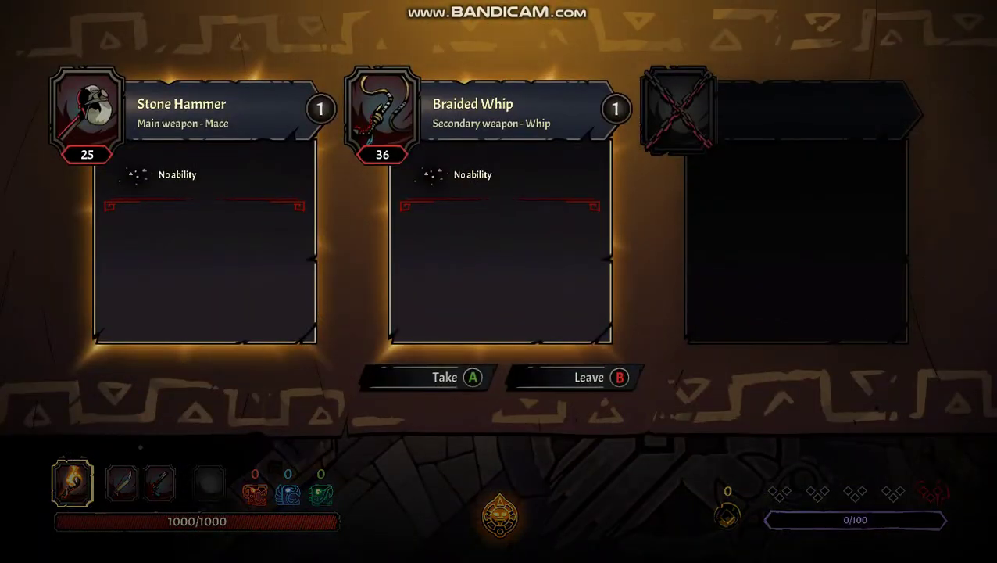
{"action": "key", "text": "e"}
Walk to the stone disc, choose The Storm Throne, and accept the area map.
{"action": "key", "text": "s"}
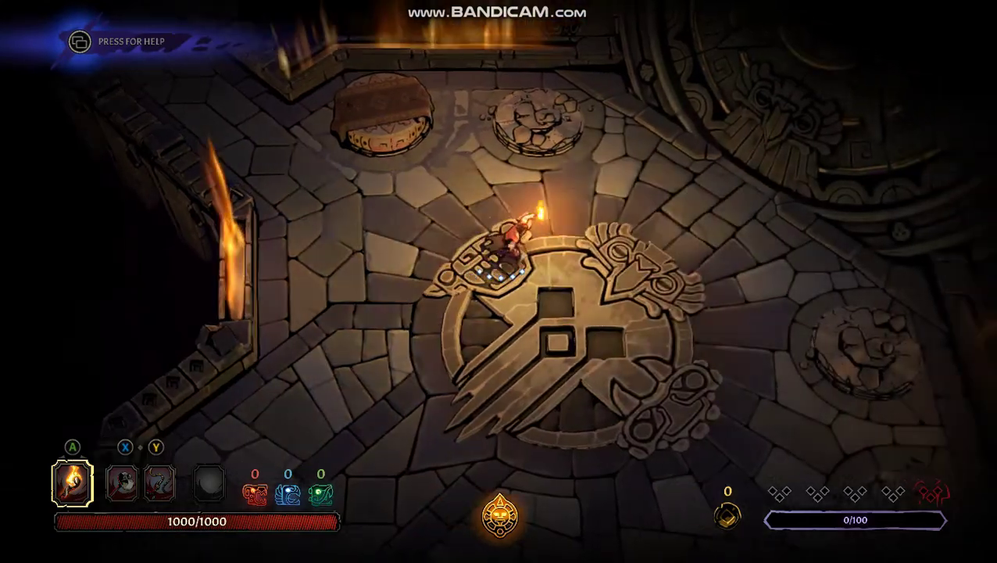
{"action": "key", "text": "d"}
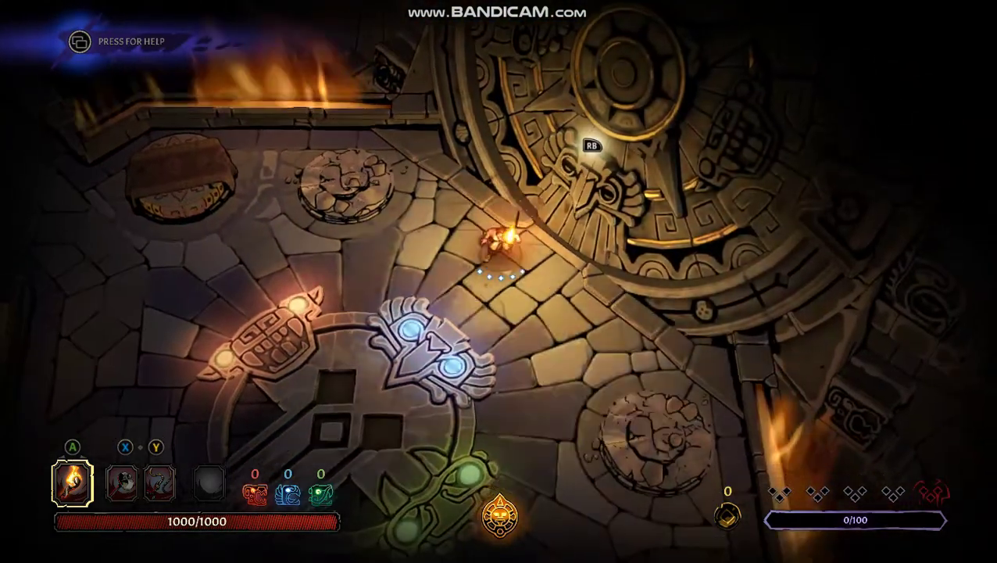
{"action": "key", "text": "e"}
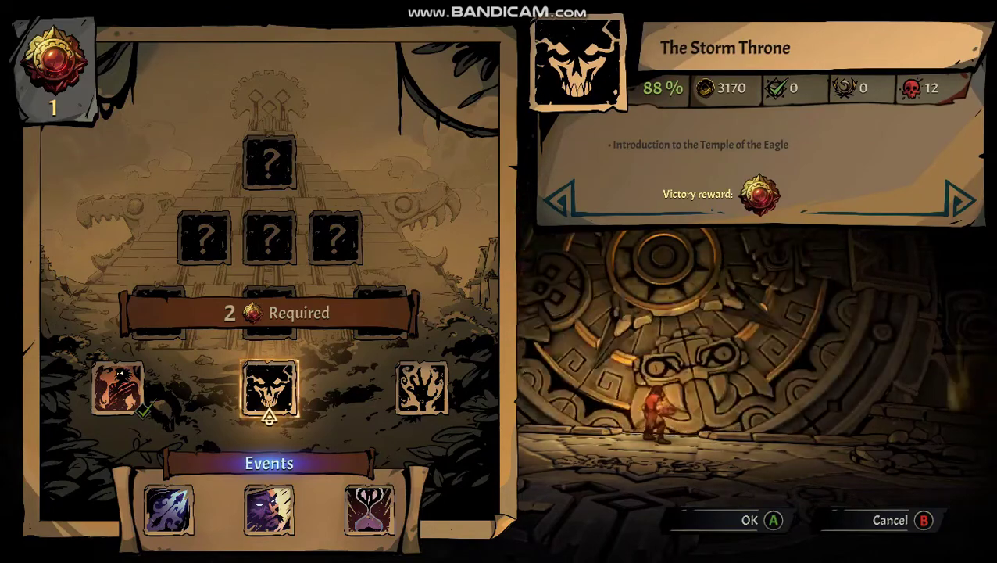
{"action": "key", "text": "Return"}
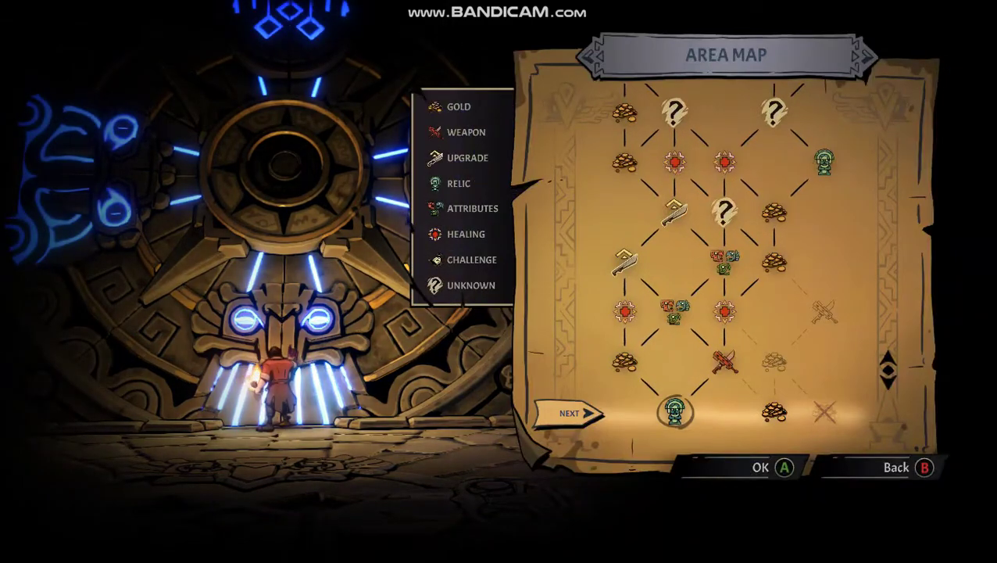
{"action": "key", "text": "Return"}
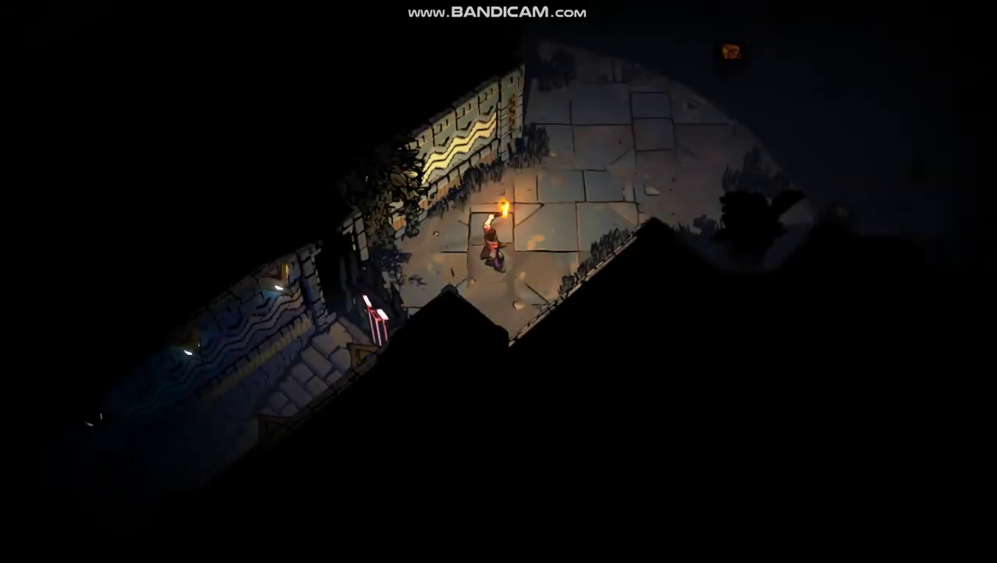
Walk past the skull pedestal and up-right into the next dark corridor.
{"action": "key", "text": "w"}
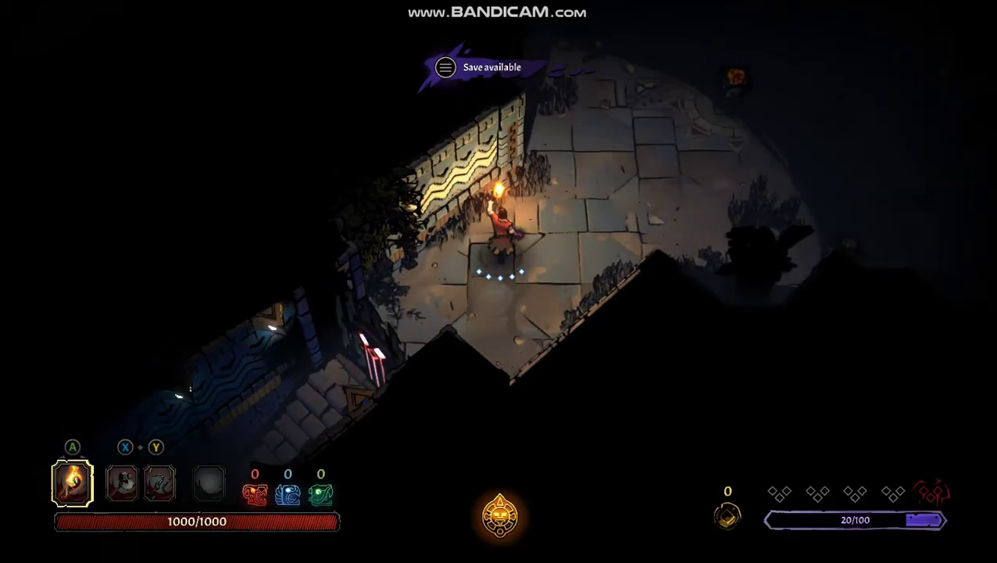
{"action": "key", "text": "w"}
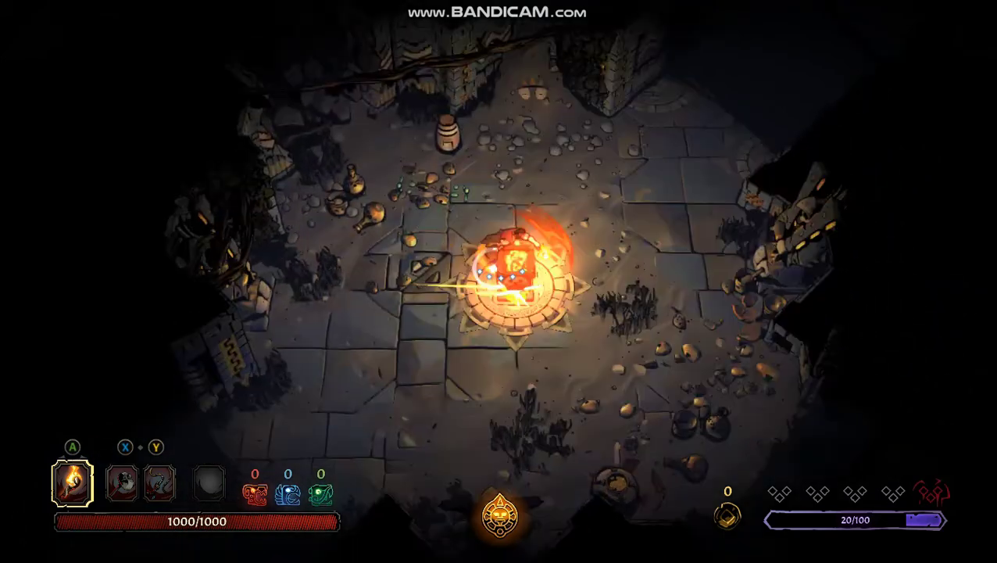
{"action": "key", "text": "a"}
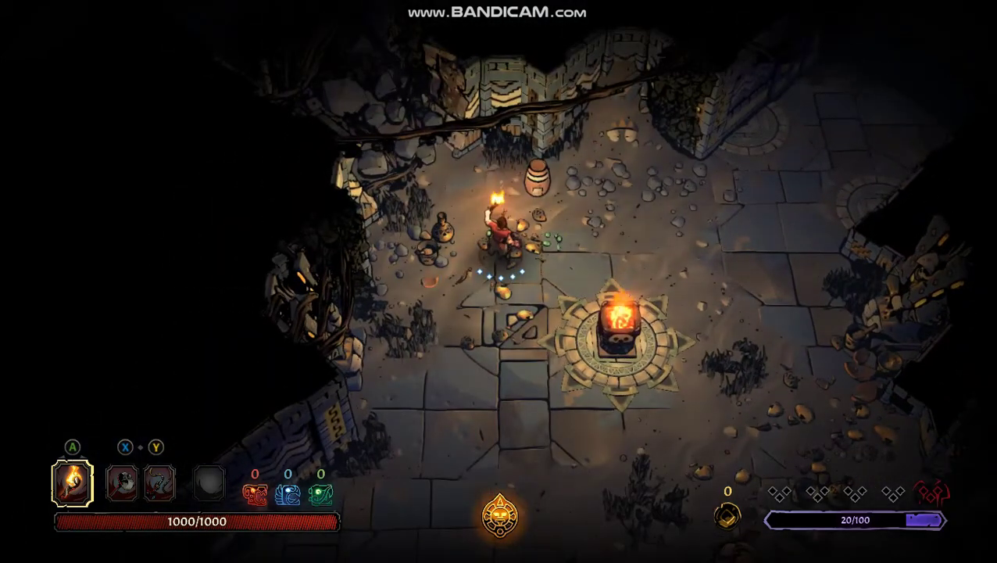
{"action": "key", "text": "d"}
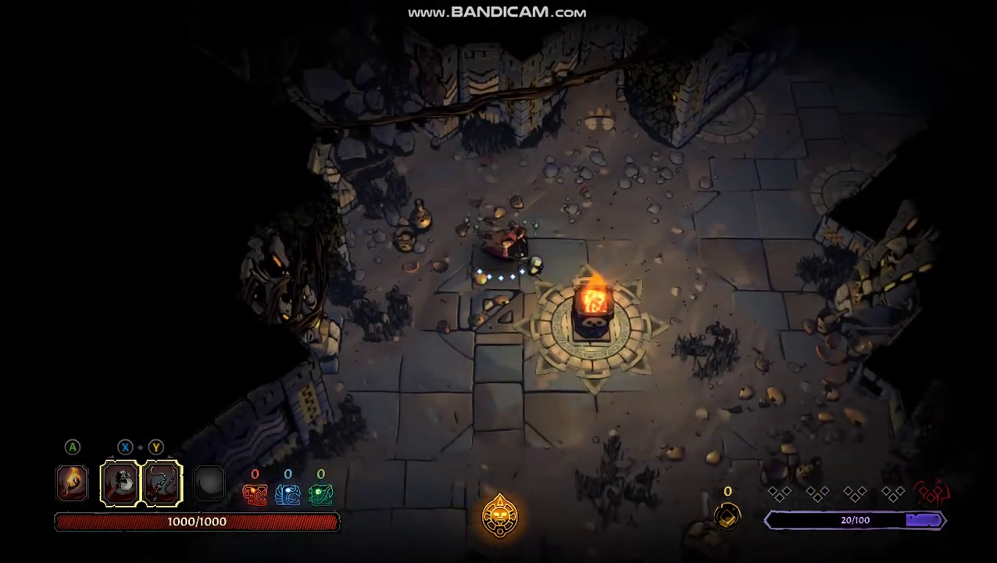
{"action": "key", "text": "w"}
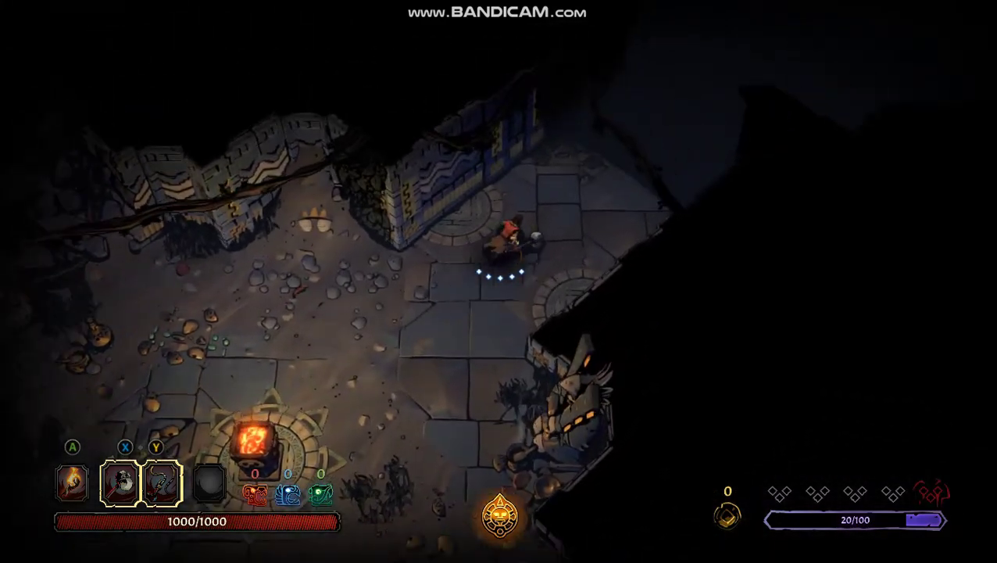
{"action": "key", "text": "w"}
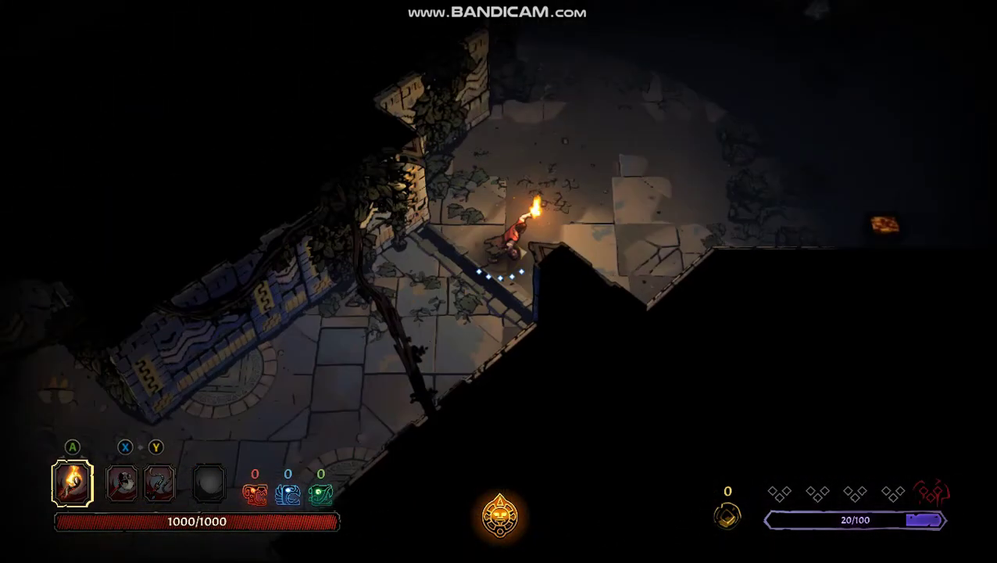